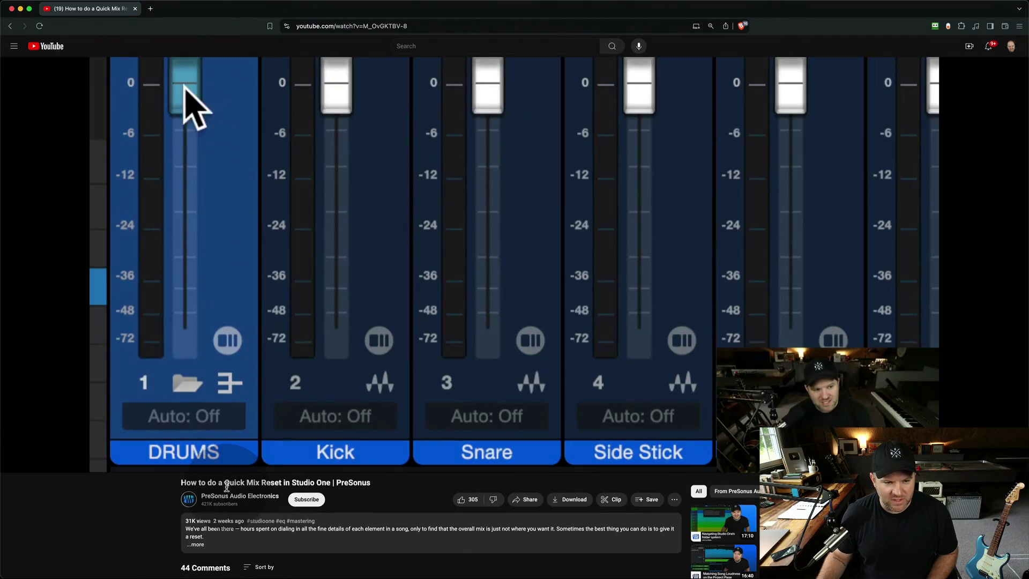
Switch to Preview showing IMG_8580.jpg, the viewer comment screenshot
{"action": "key", "text": "super+Tab"}
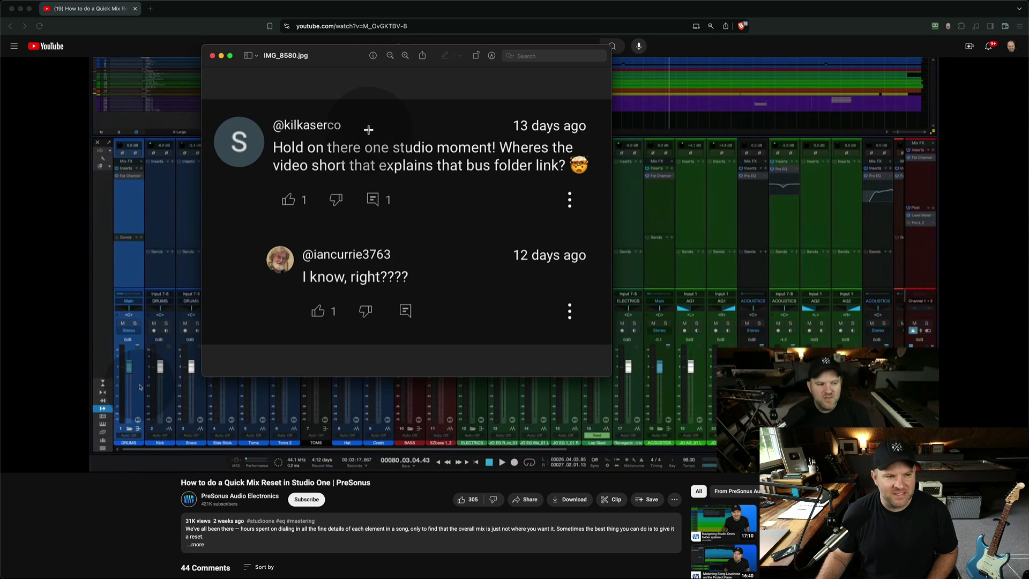
Move the comment screenshot aside and bring the empty 'folder + bus = yay' song forward
{"action": "left_click_drag", "start_coordinate": [360, 55], "coordinate": [341, 80]}
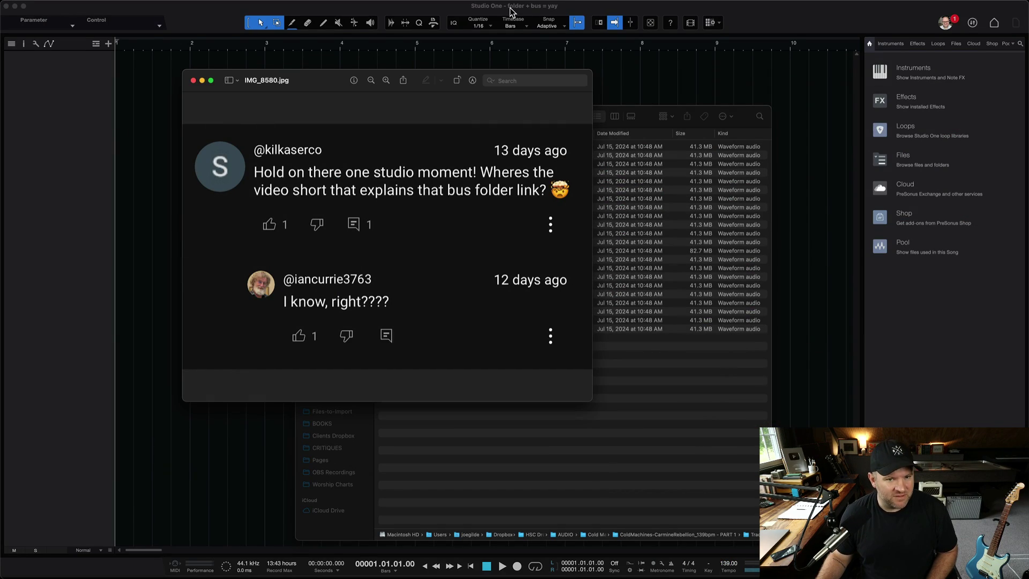
{"action": "left_click", "coordinate": [507, 11]}
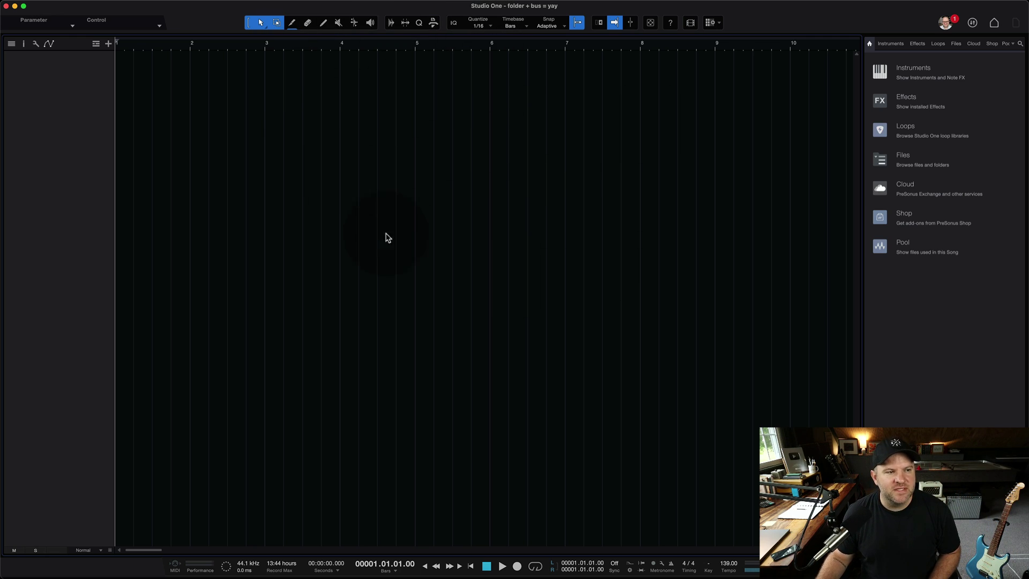
Show and hide the Browser's Effects list, then switch to the Finder Tracks folder
{"action": "key", "text": "F6"}
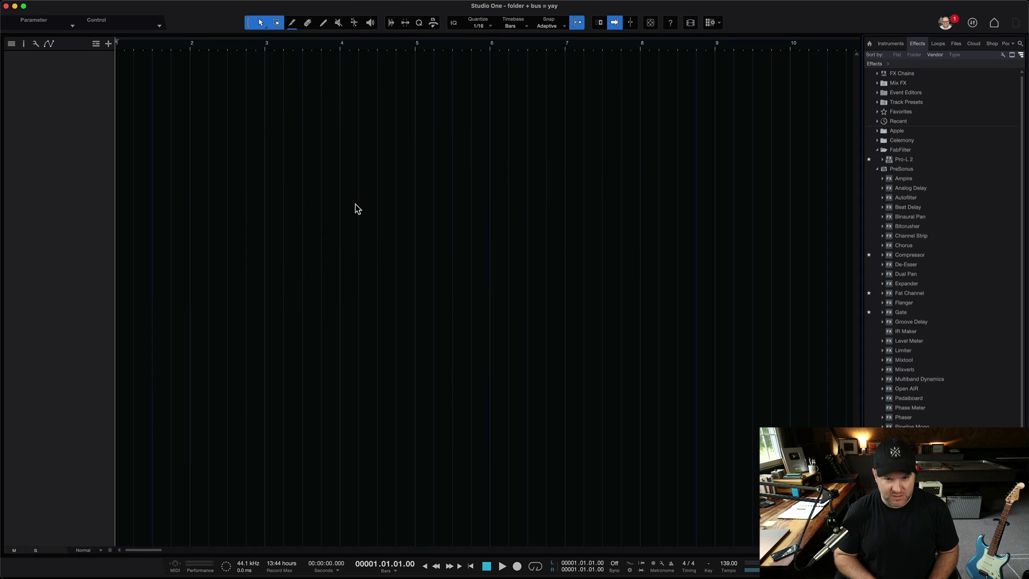
{"action": "key", "text": "F6"}
{"action": "key", "text": "super+Tab"}
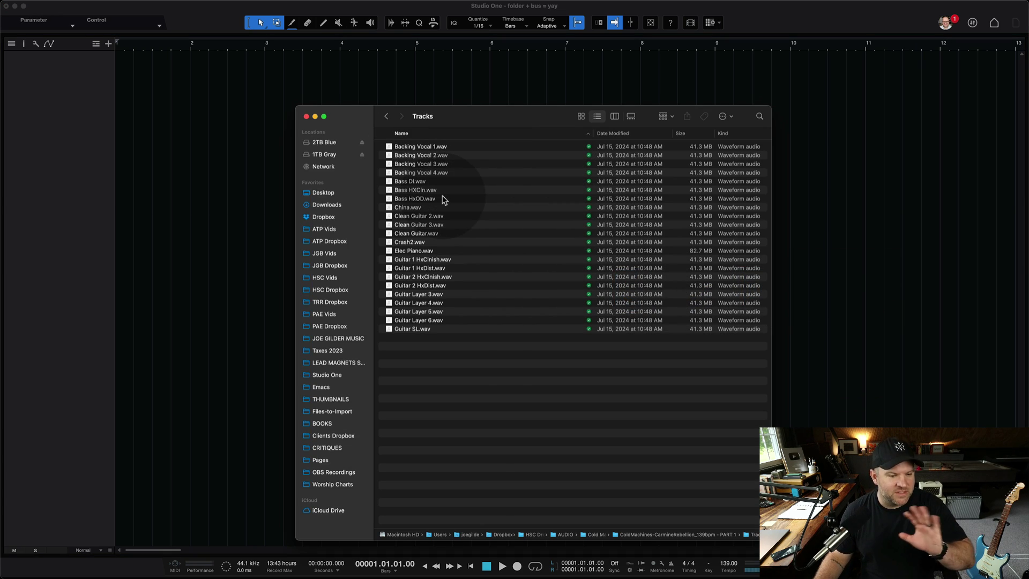
Drag the nine stems, Guitar 1 HxClnish.wav through Guitar SL.wav, into the arrangement
{"action": "left_click", "coordinate": [431, 261]}
{"action": "left_click", "coordinate": [426, 330], "text": "shift"}
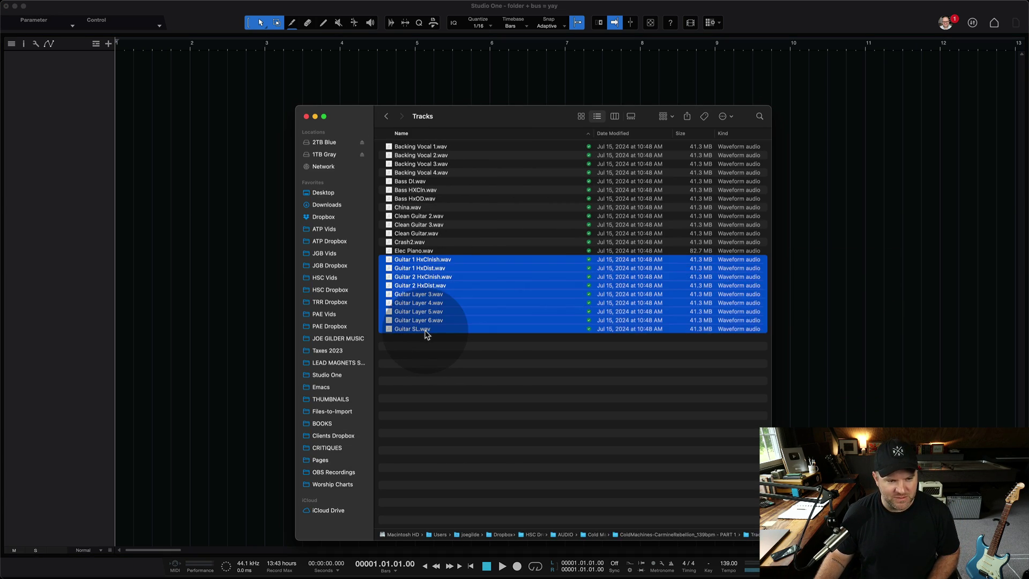
{"action": "left_click_drag", "start_coordinate": [426, 334], "coordinate": [135, 102]}
Close Finder, select all nine guitar tracks, and select their channels in a taller Console
{"action": "left_click", "coordinate": [306, 117]}
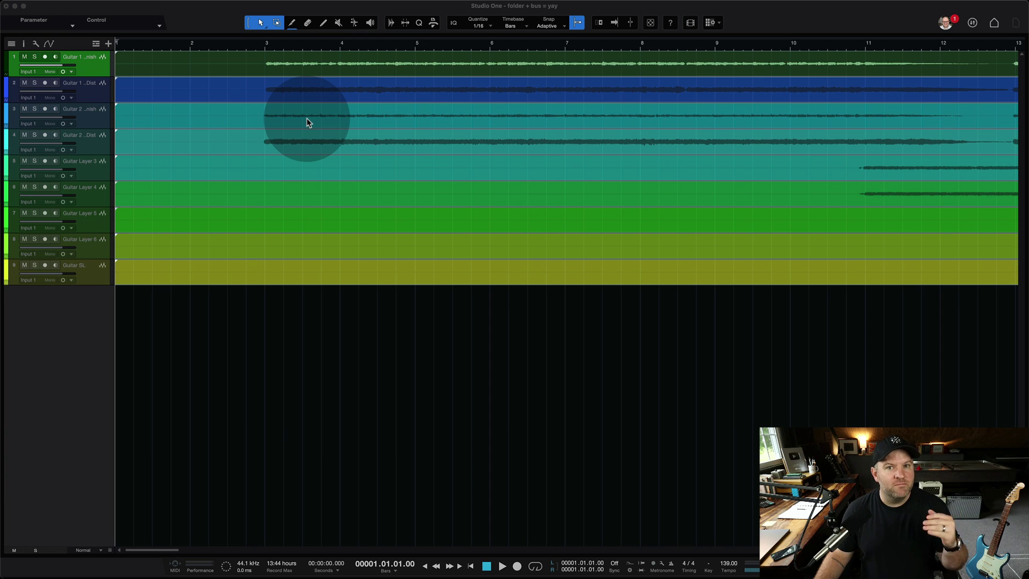
{"action": "left_click", "coordinate": [76, 274]}
{"action": "left_click", "coordinate": [97, 71], "text": "shift"}
{"action": "key", "text": "F3"}
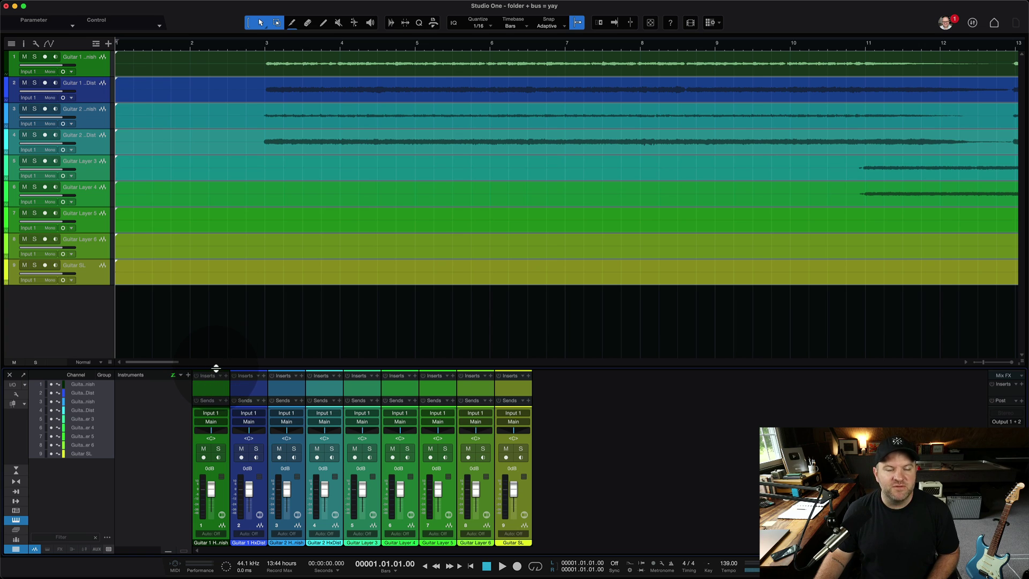
{"action": "left_click_drag", "start_coordinate": [216, 358], "coordinate": [216, 279]}
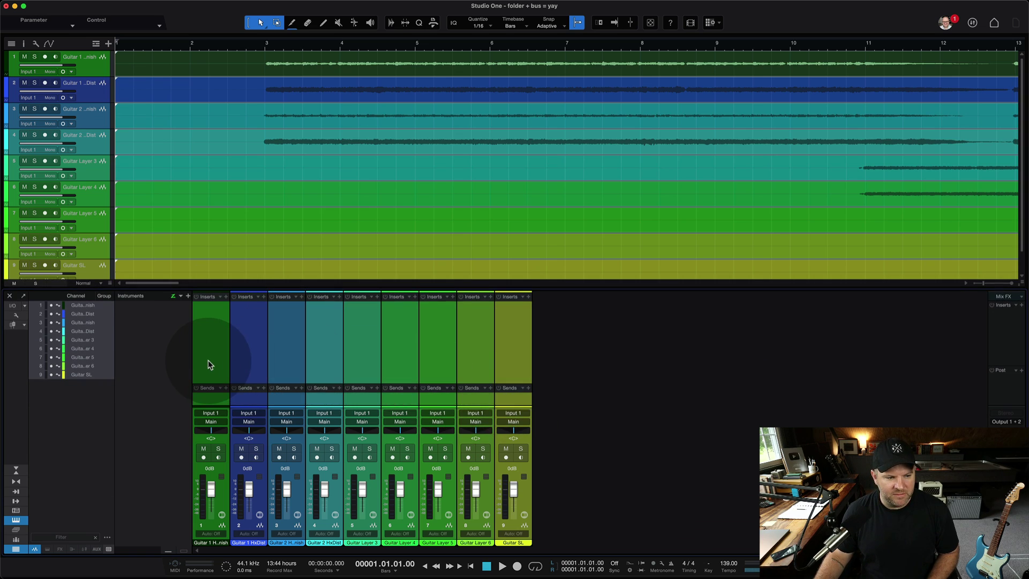
{"action": "left_click", "coordinate": [208, 360]}
{"action": "left_click", "coordinate": [528, 357], "text": "shift"}
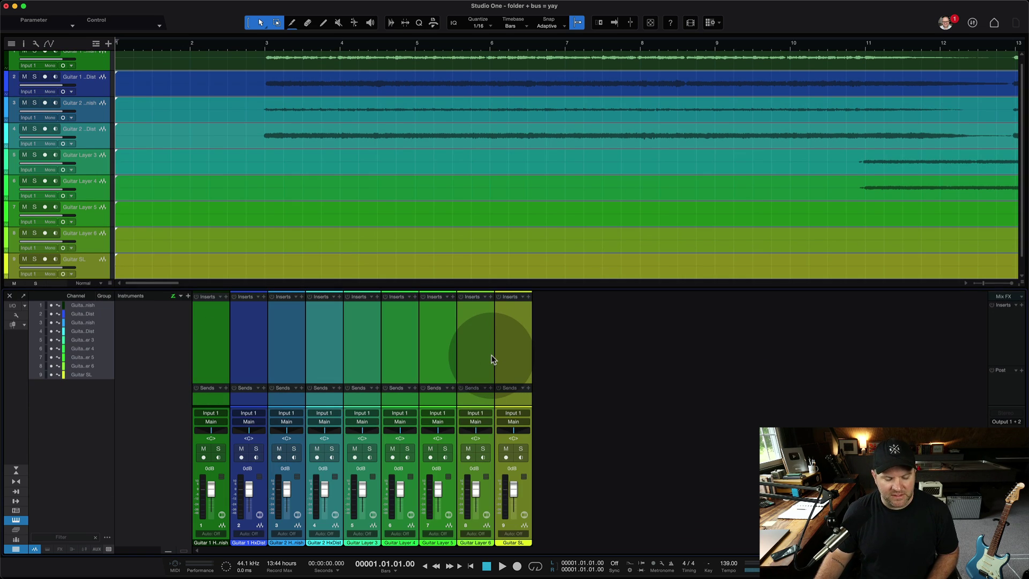
Add a bus for the selected channels and name it GTRSSsss
{"action": "right_click", "coordinate": [433, 357]}
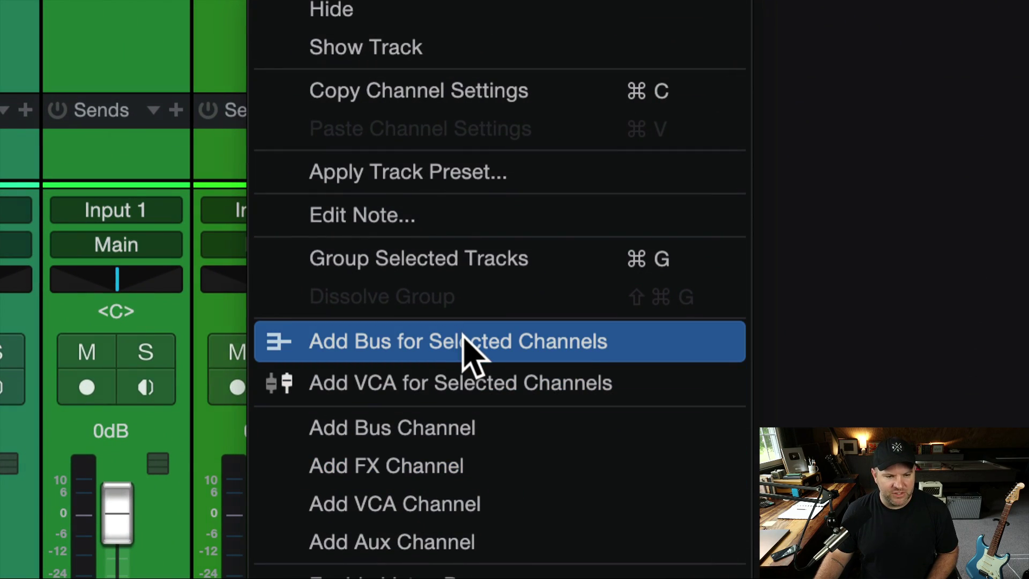
{"action": "left_click", "coordinate": [463, 335]}
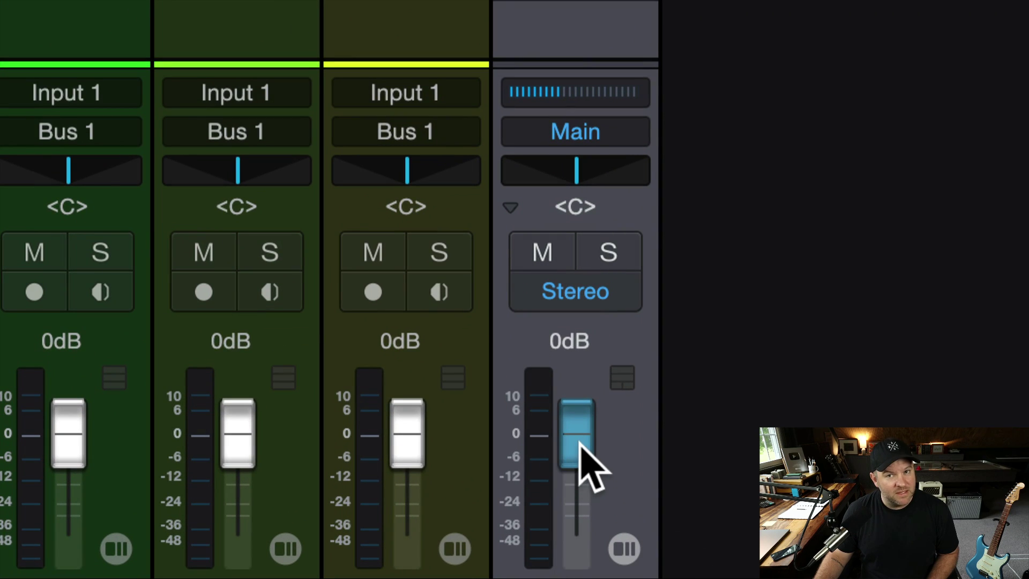
{"action": "mouse_move", "coordinate": [553, 552]}
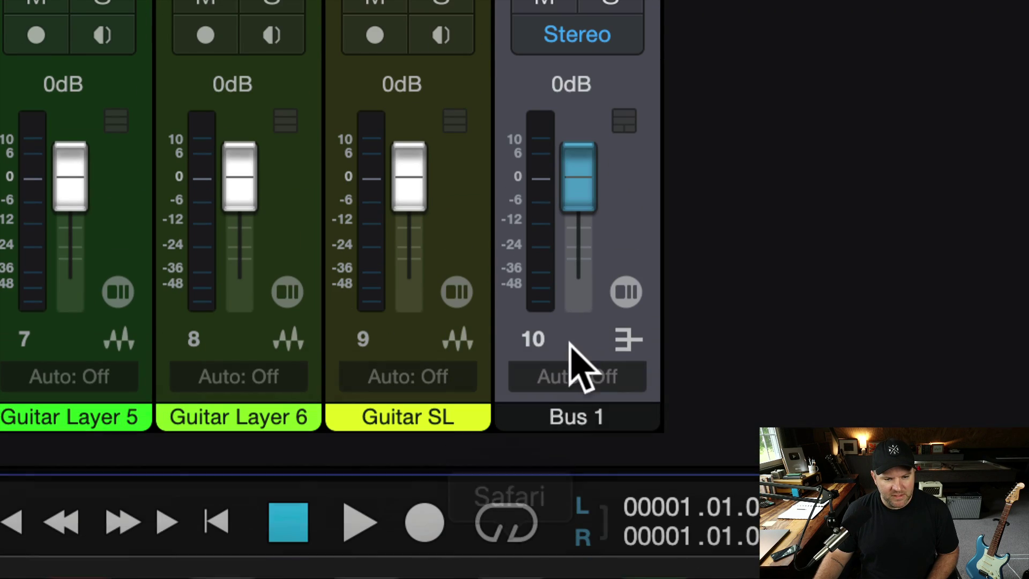
{"action": "double_click", "coordinate": [574, 418]}
{"action": "type", "text": "GT"}
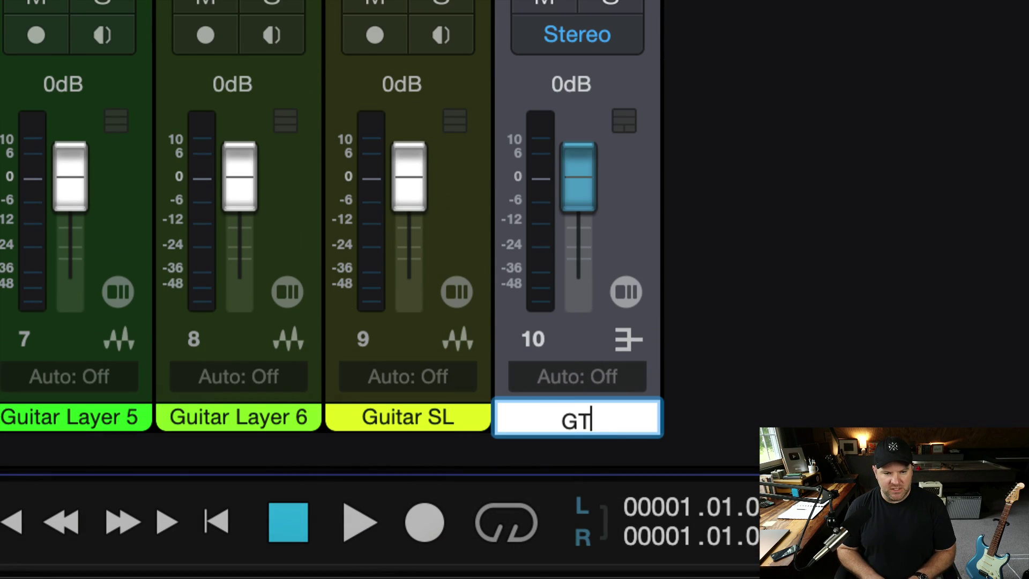
{"action": "type", "text": "RSSsss"}
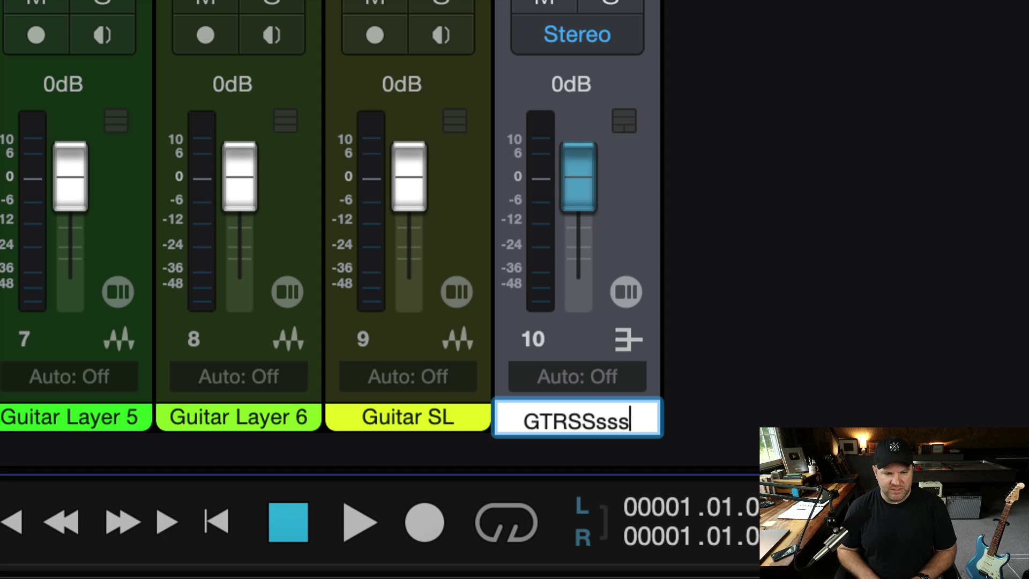
{"action": "key", "text": "Return"}
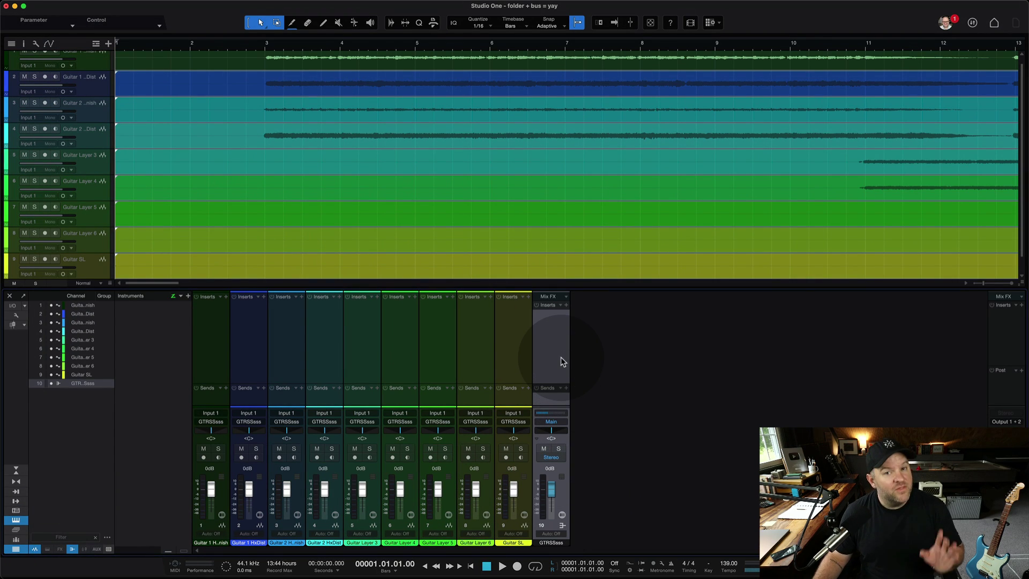
Close the Console, widen the track list, and bring up options for all nine guitar tracks
{"action": "key", "text": "F3"}
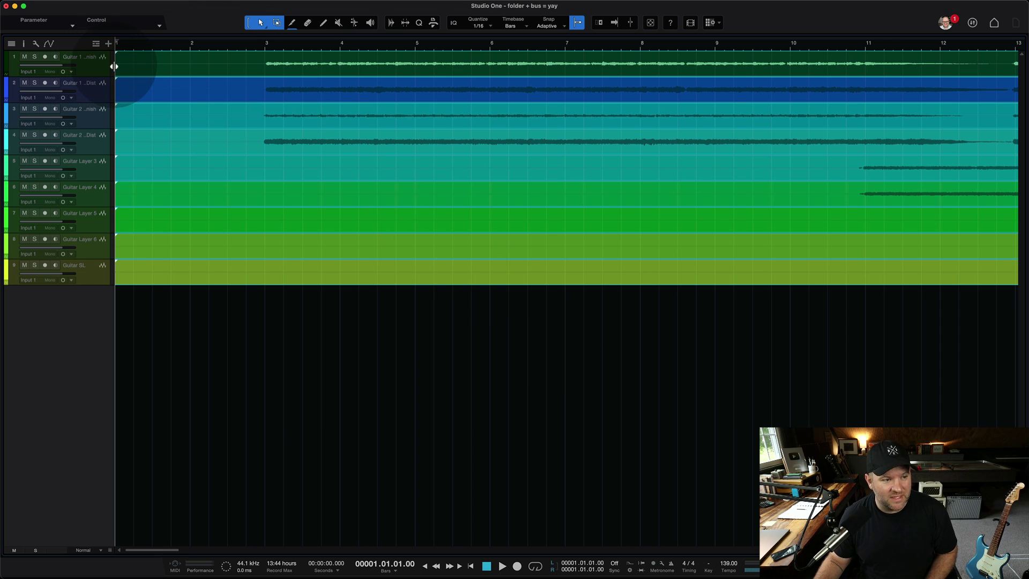
{"action": "left_click_drag", "start_coordinate": [113, 67], "coordinate": [169, 63]}
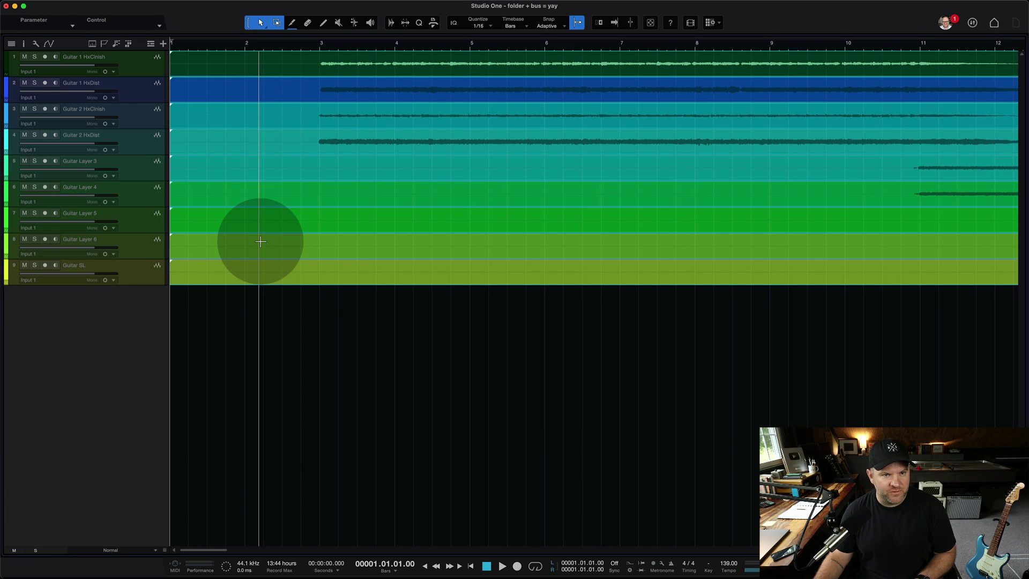
{"action": "left_click", "coordinate": [142, 62]}
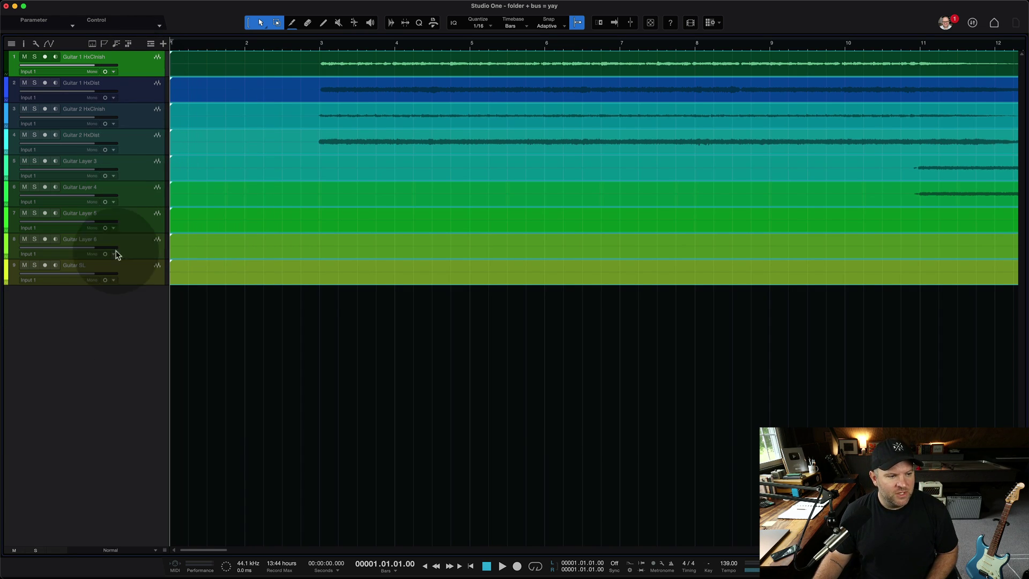
{"action": "left_click", "coordinate": [138, 277]}
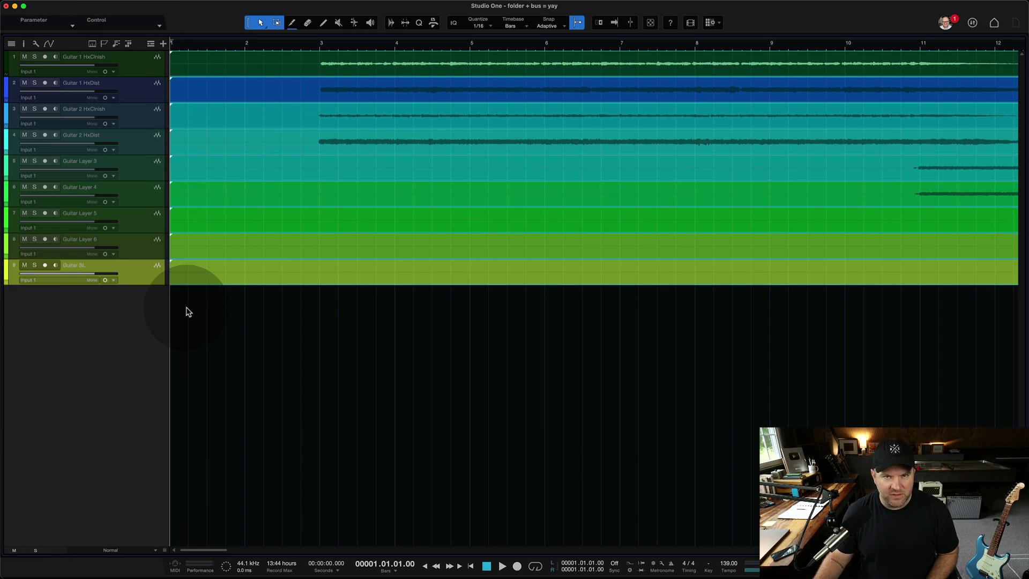
{"action": "left_click", "coordinate": [145, 62]}
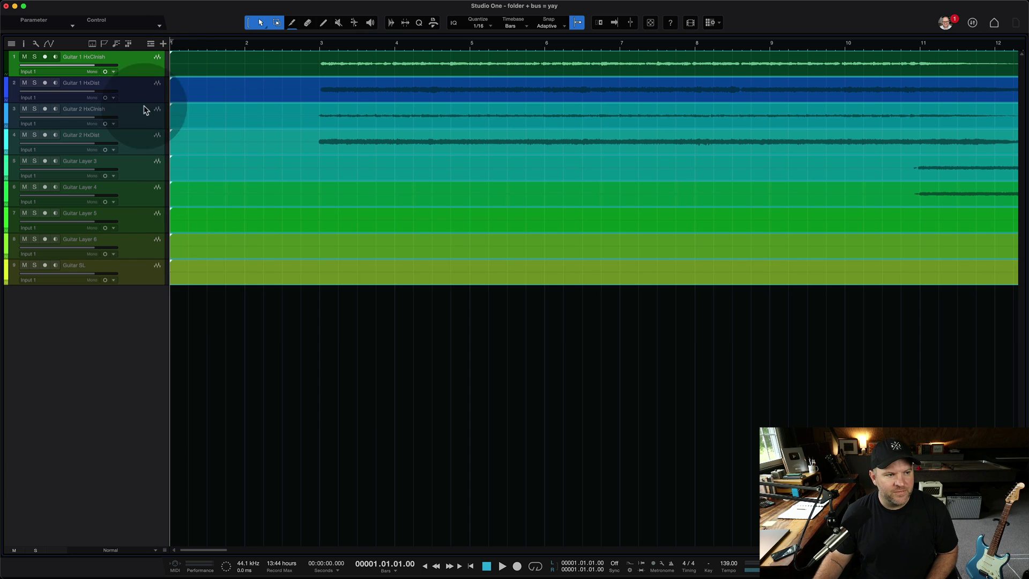
{"action": "left_click", "coordinate": [141, 274], "text": "shift"}
{"action": "right_click", "coordinate": [140, 271]}
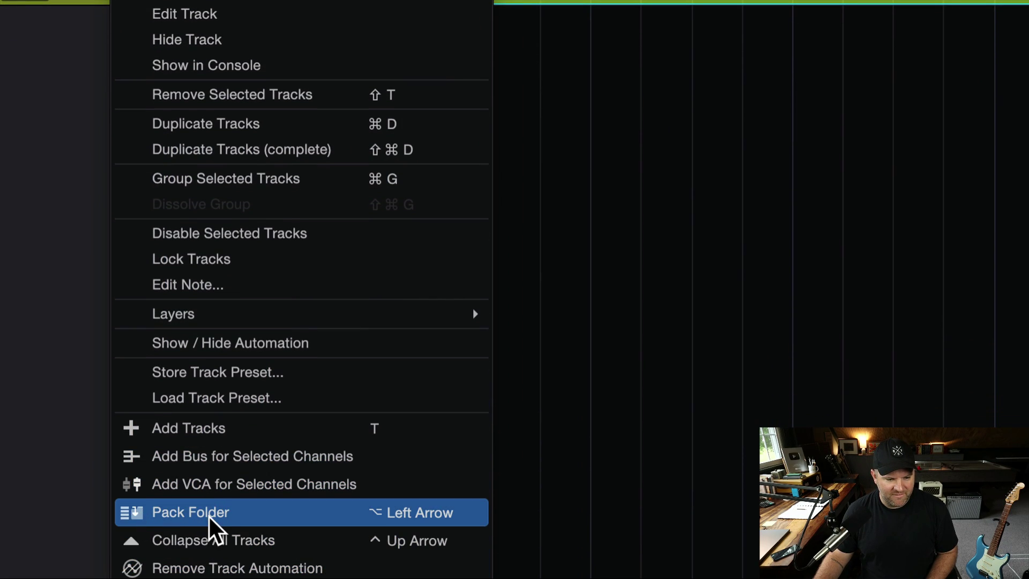
Pack the nine guitar tracks into folder Track 10 and expand it
{"action": "left_click", "coordinate": [209, 515]}
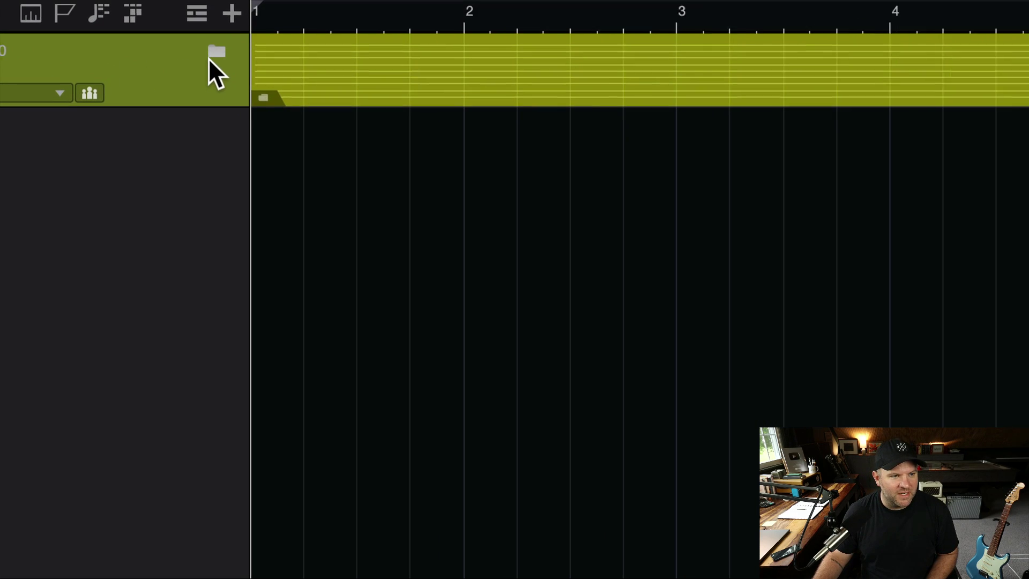
{"action": "left_click", "coordinate": [157, 57]}
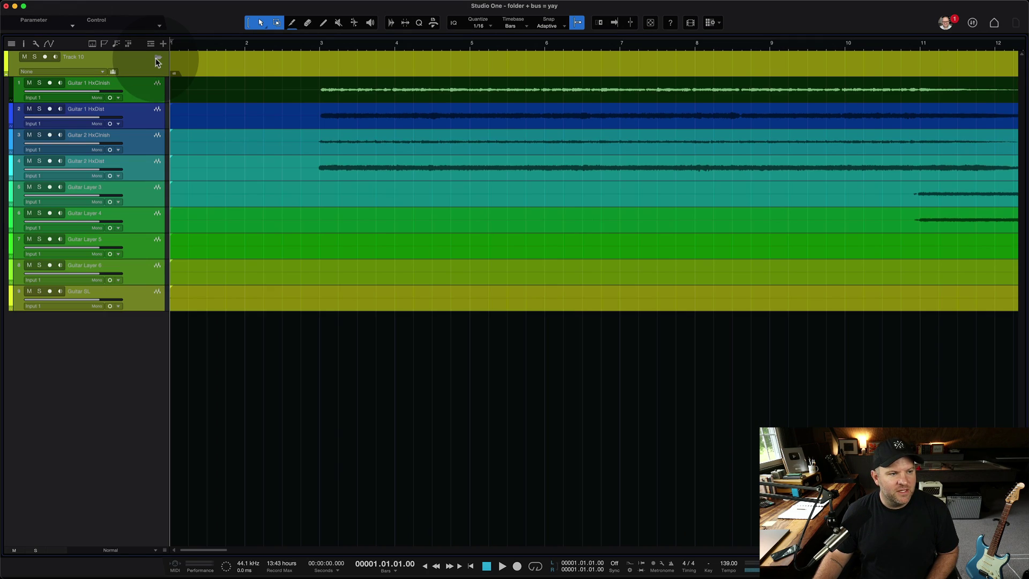
{"action": "left_click", "coordinate": [157, 58]}
{"action": "left_click", "coordinate": [157, 58]}
{"action": "left_click", "coordinate": [158, 57]}
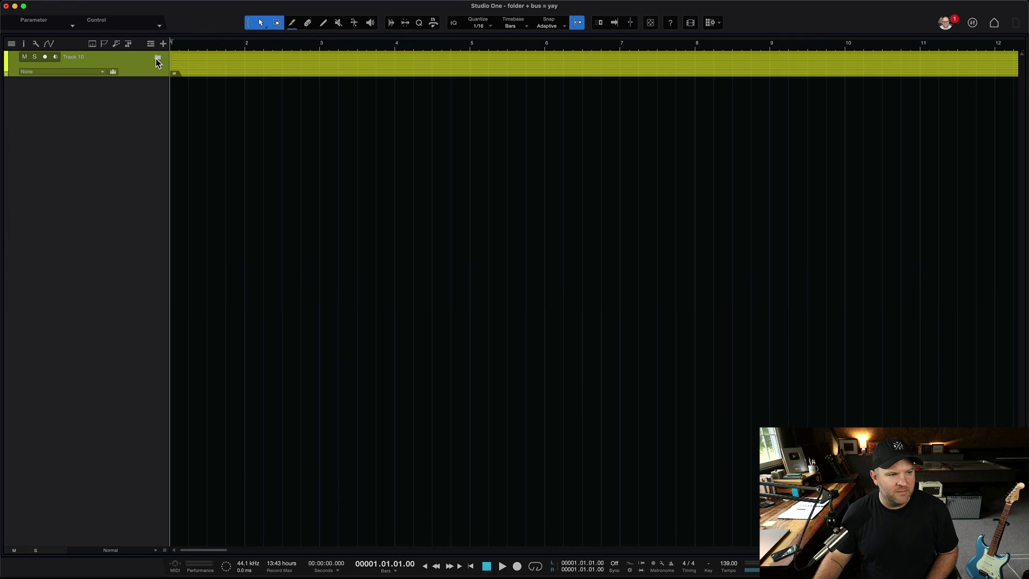
{"action": "left_click", "coordinate": [157, 58]}
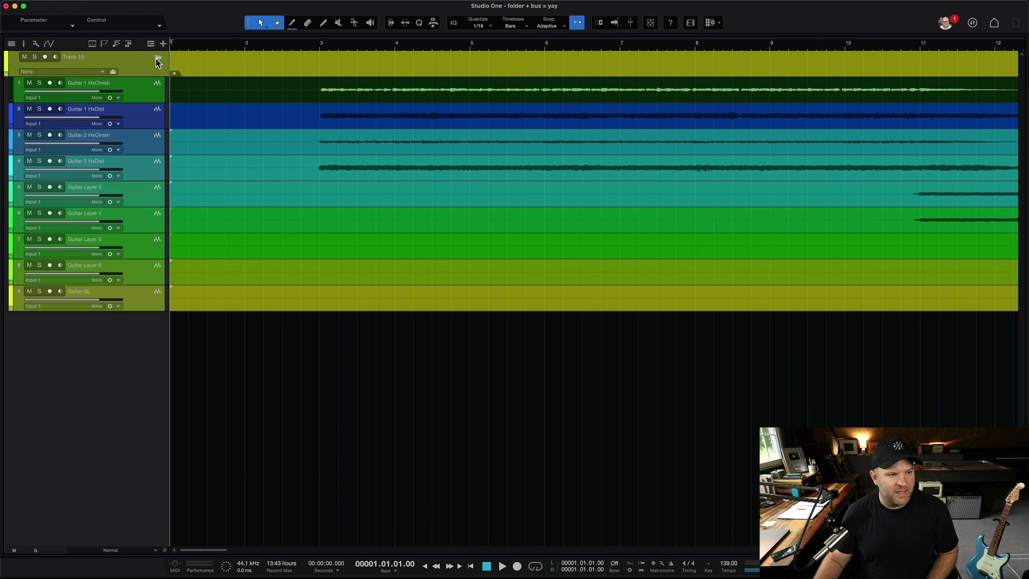
Colour the folder and its nine guitar tracks green
{"action": "left_click", "coordinate": [6, 64]}
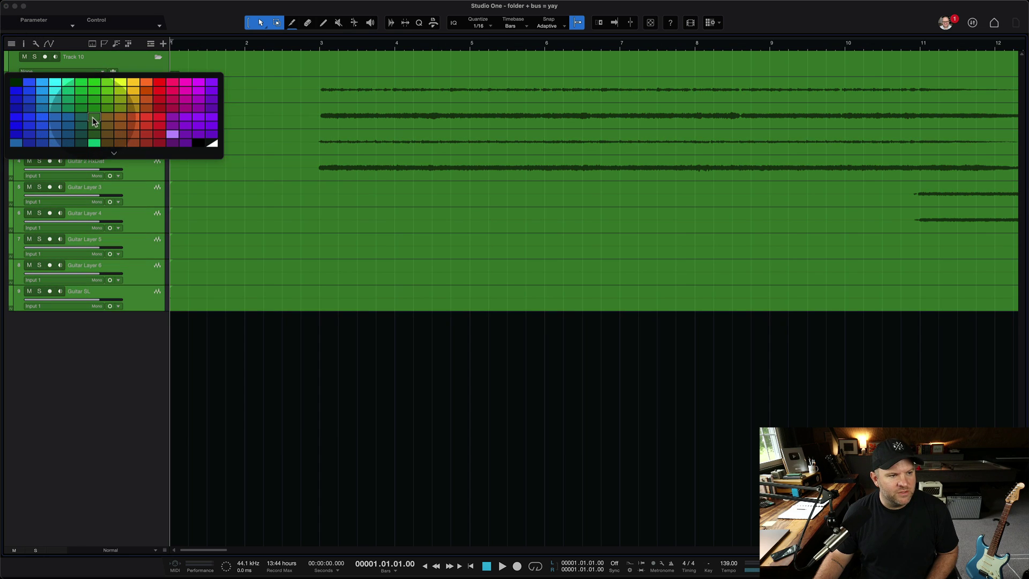
{"action": "left_click", "coordinate": [92, 117]}
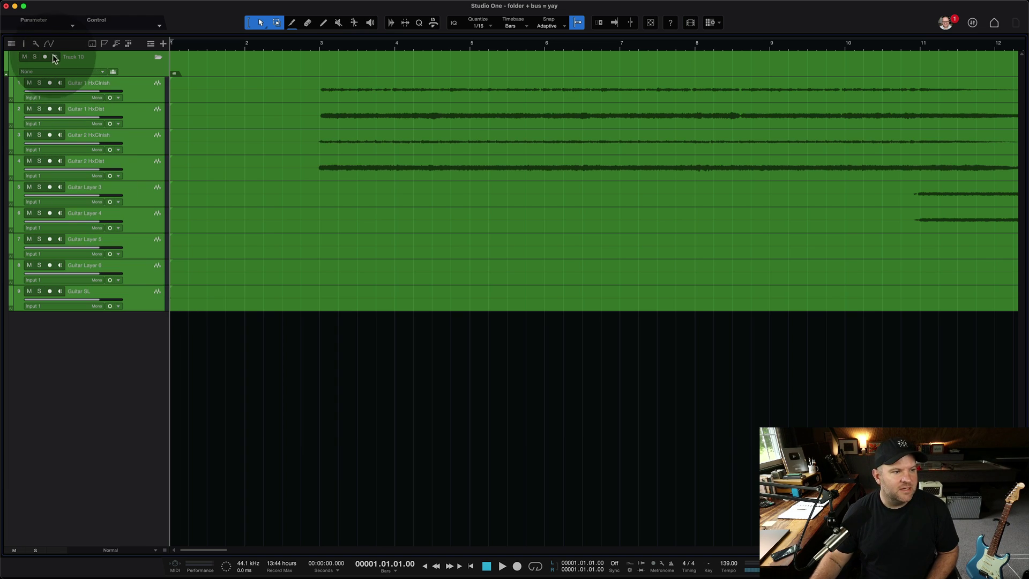
{"action": "left_click", "coordinate": [36, 44]}
Review the Advanced > Editing folder-colour preferences, then confirm Preferences with OK
{"action": "key", "text": "super+comma"}
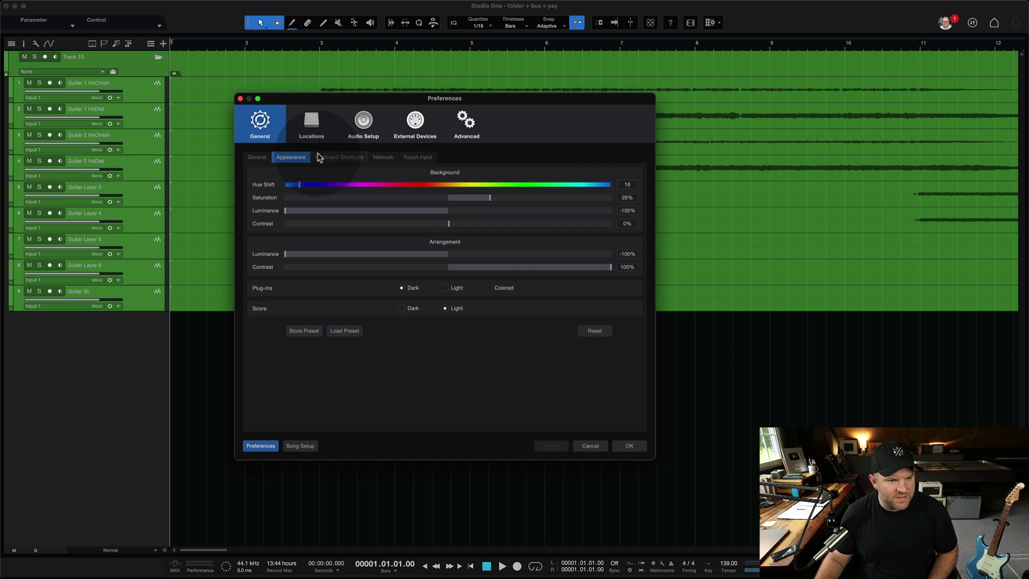
{"action": "left_click", "coordinate": [470, 121]}
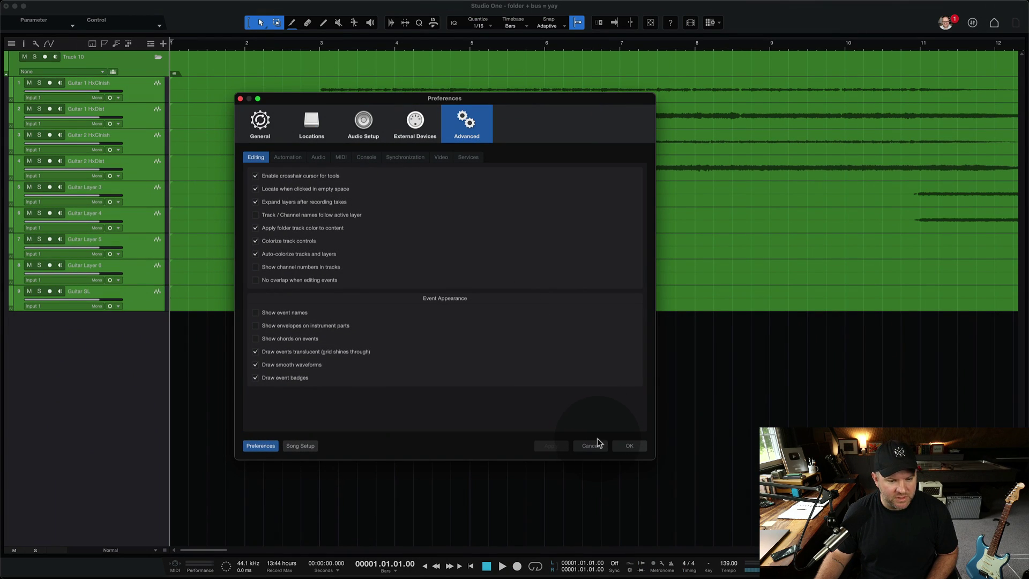
{"action": "left_click", "coordinate": [598, 451]}
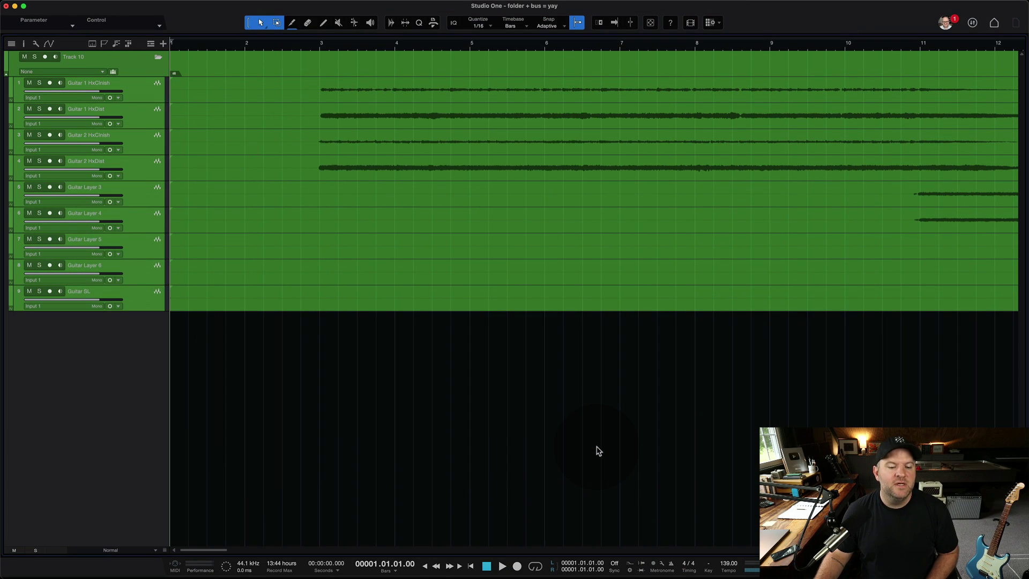
Name the folder track GUITARS
{"action": "left_click", "coordinate": [149, 87]}
{"action": "left_click", "coordinate": [71, 61]}
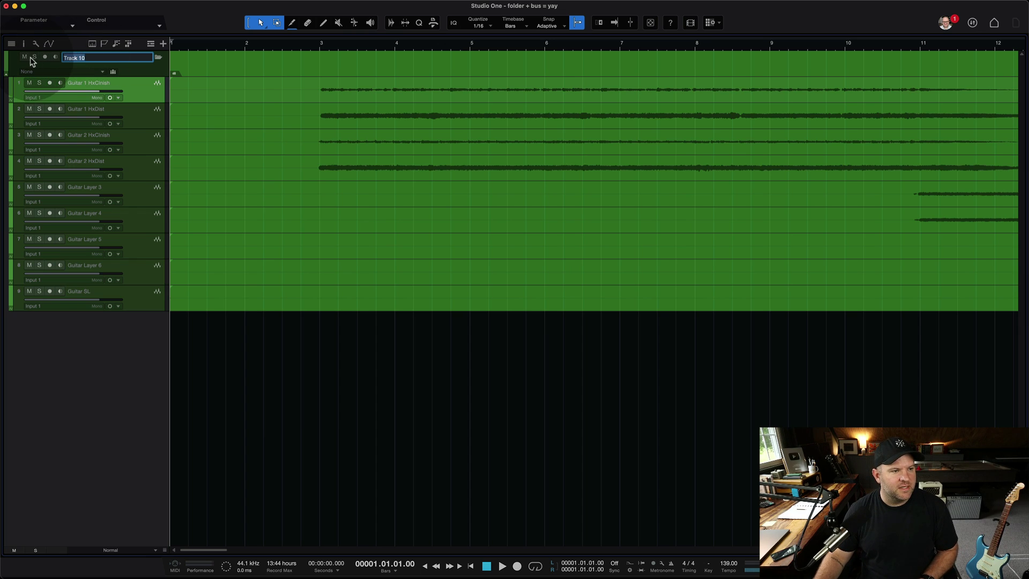
{"action": "type", "text": "GUITAR"}
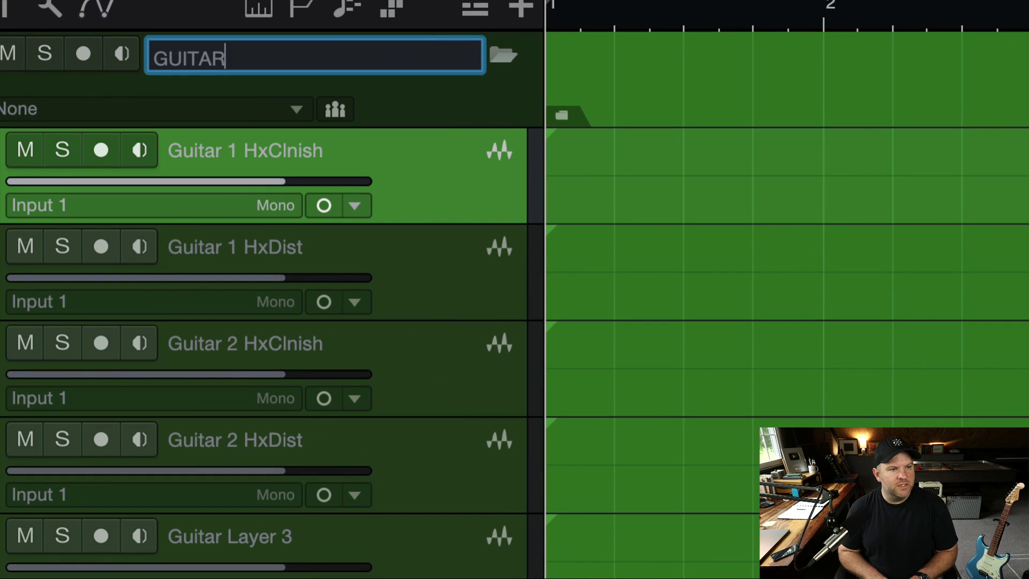
{"action": "type", "text": "S"}
{"action": "key", "text": "Return"}
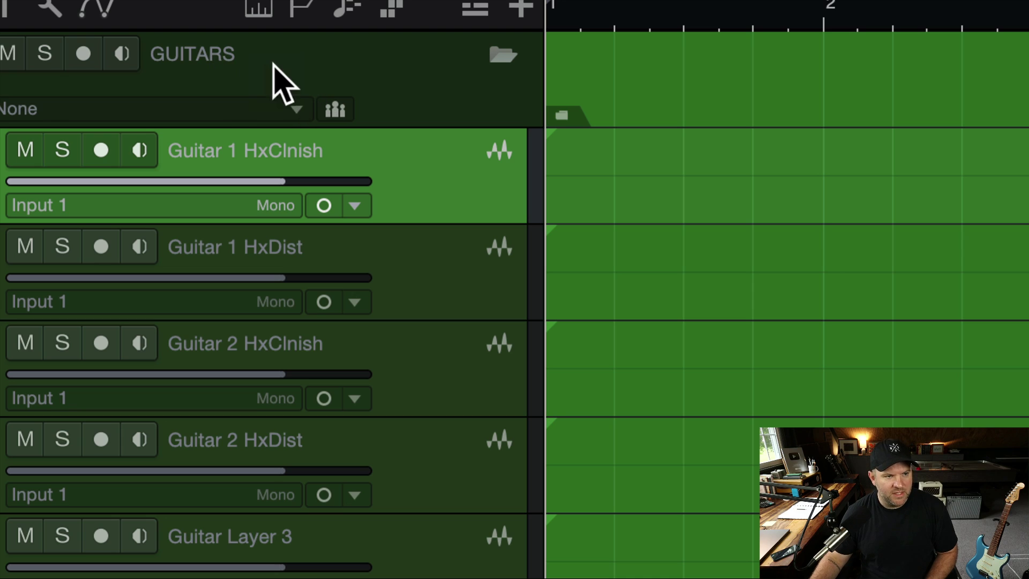
Collapse and expand the GUITARS folder repeatedly to check its nine tracks
{"action": "left_click", "coordinate": [289, 83]}
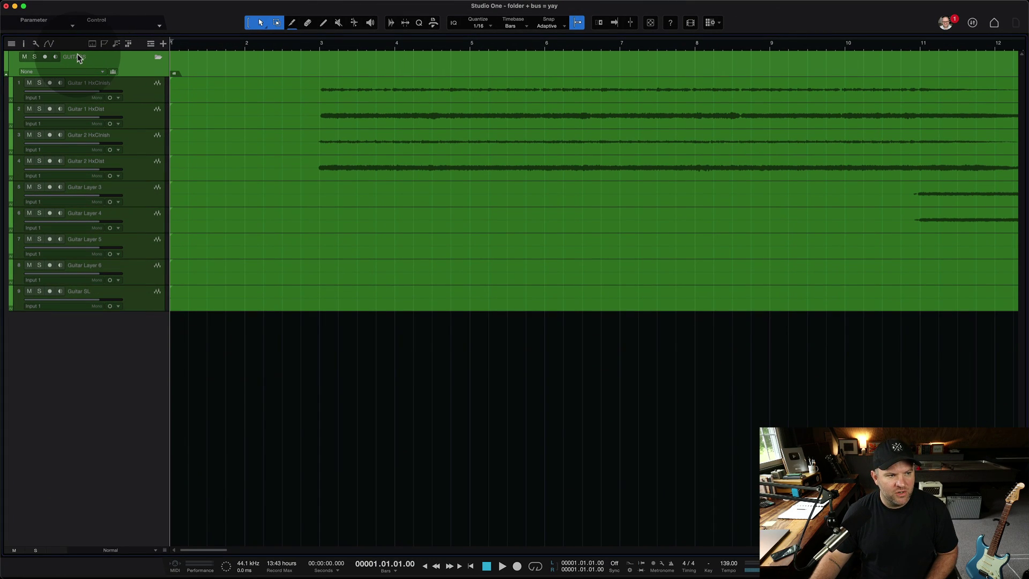
{"action": "left_click", "coordinate": [158, 57]}
{"action": "left_click", "coordinate": [158, 58]}
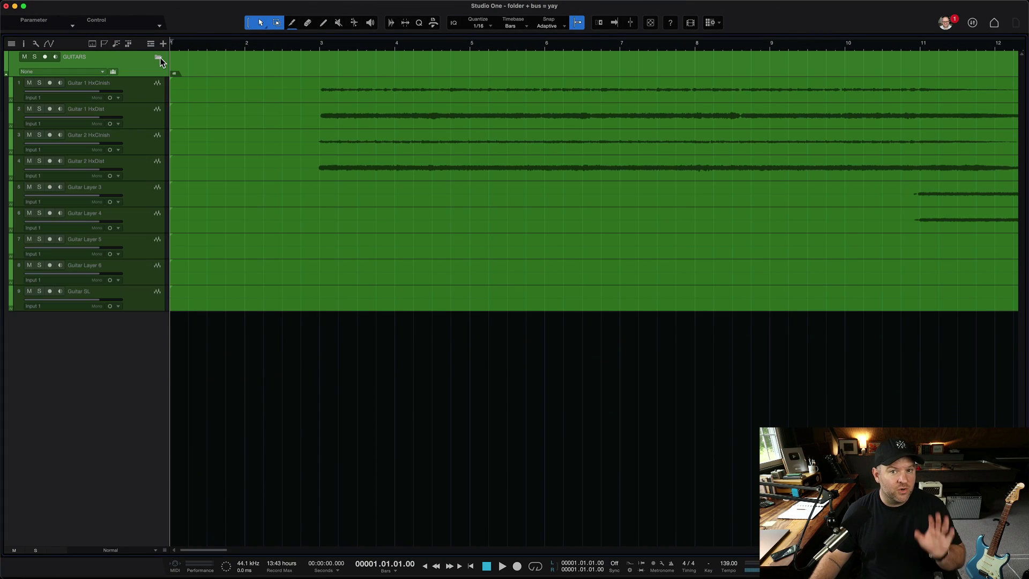
{"action": "left_click", "coordinate": [159, 57]}
{"action": "left_click", "coordinate": [159, 58]}
{"action": "left_click", "coordinate": [159, 57]}
{"action": "left_click", "coordinate": [158, 57]}
{"action": "left_click", "coordinate": [158, 58]}
{"action": "left_click", "coordinate": [158, 58]}
{"action": "left_click", "coordinate": [158, 57]}
{"action": "left_click", "coordinate": [158, 57]}
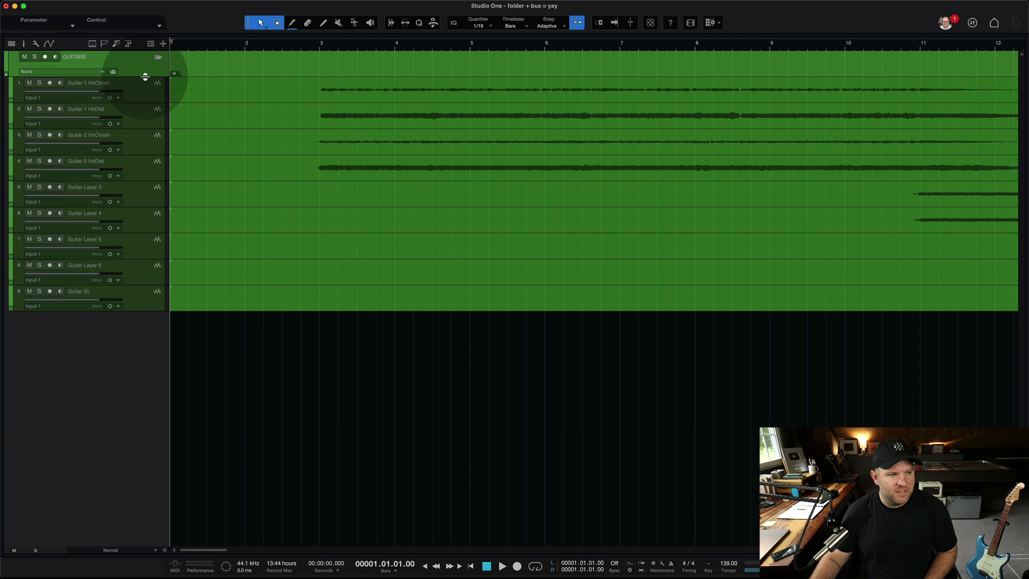
Make the tracks taller and set the folder's Bus Channel to GTRSSsss
{"action": "key", "text": "shift+e"}
{"action": "right_click", "coordinate": [263, 89]}
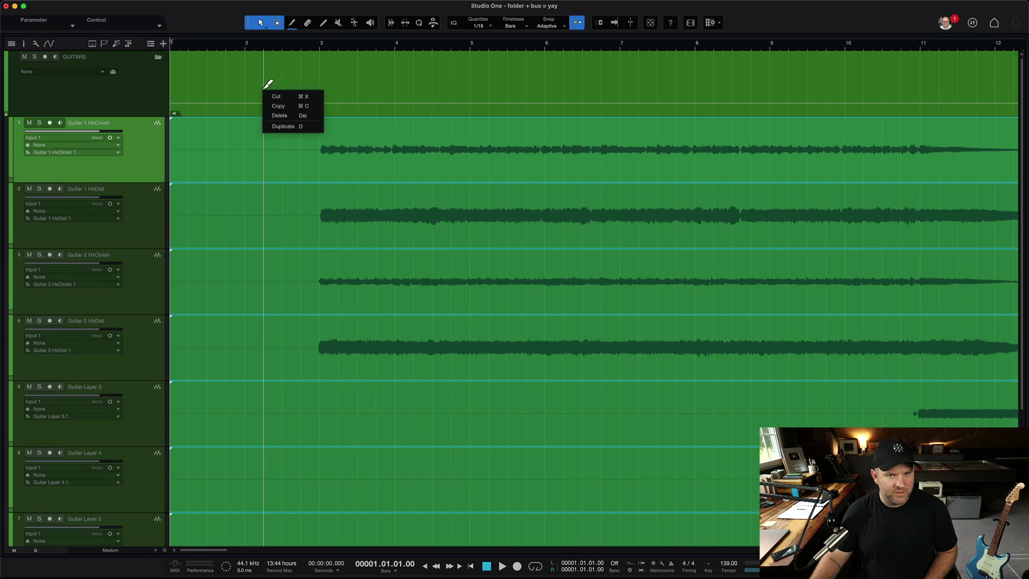
{"action": "left_click", "coordinate": [40, 89]}
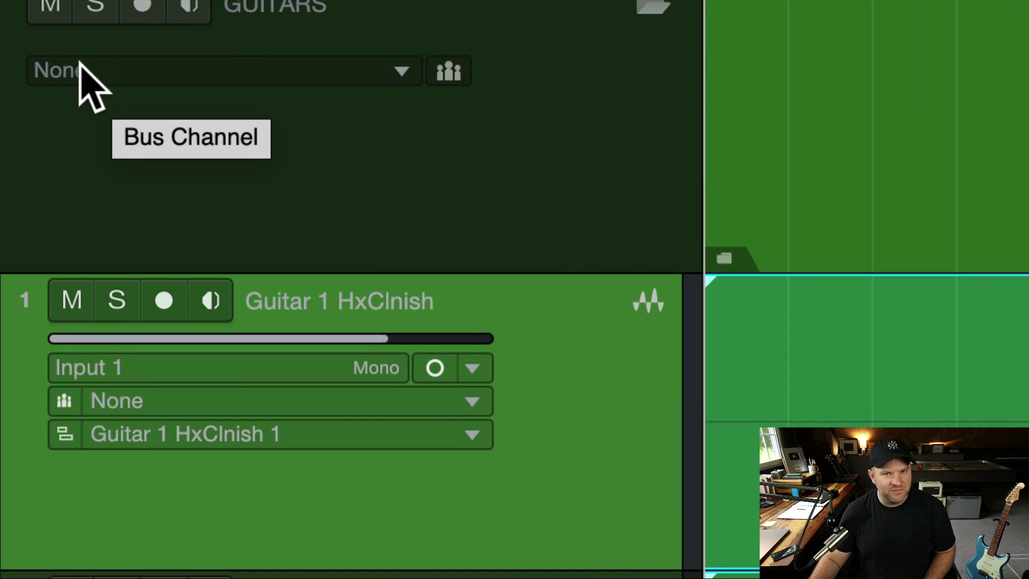
{"action": "left_click", "coordinate": [129, 61]}
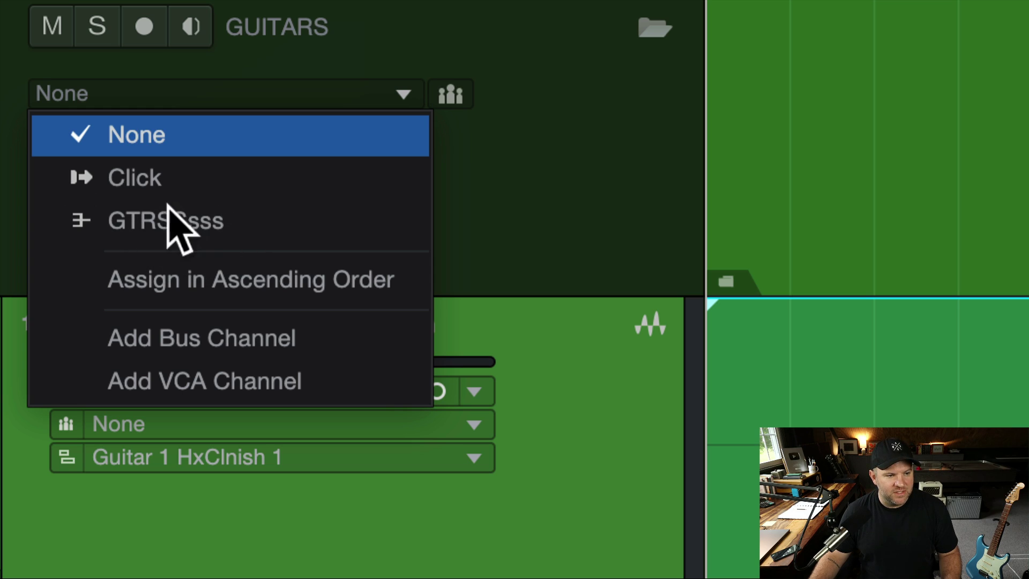
{"action": "left_click", "coordinate": [203, 220]}
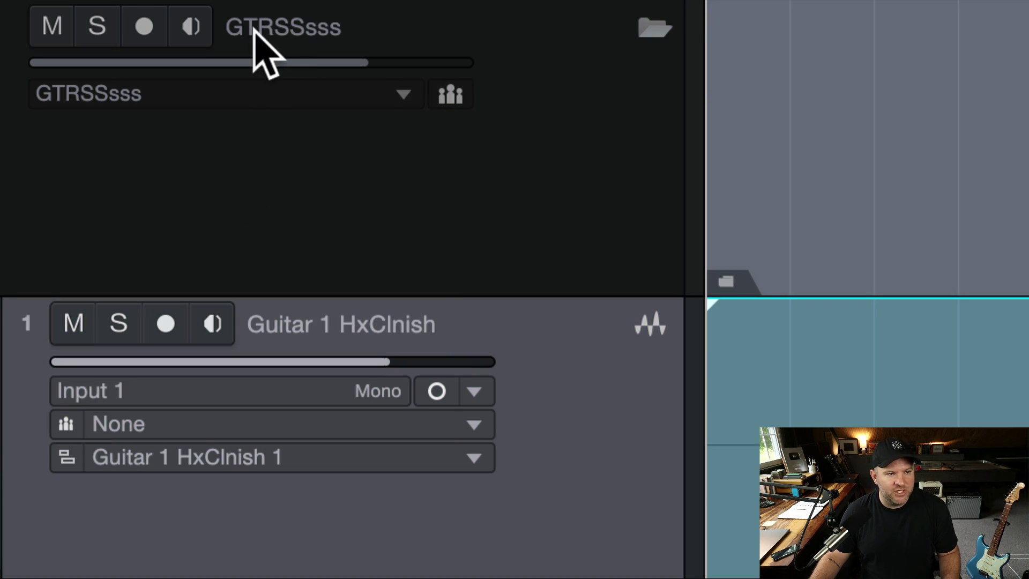
{"action": "left_click", "coordinate": [261, 158]}
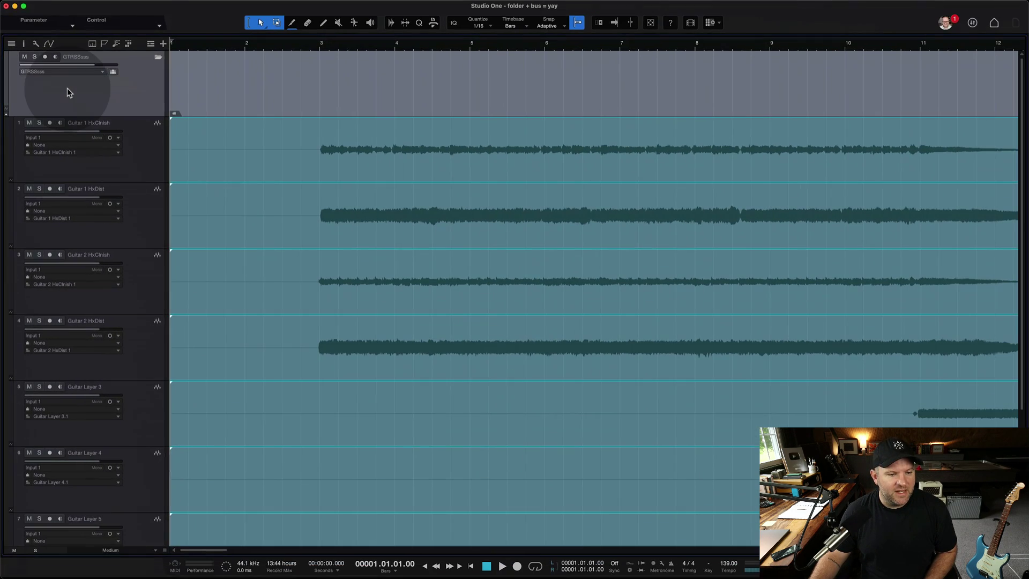
Colour the GTRSSsss folder and its guitar tracks green, lower its volume, and show the Console
{"action": "left_click", "coordinate": [240, 167]}
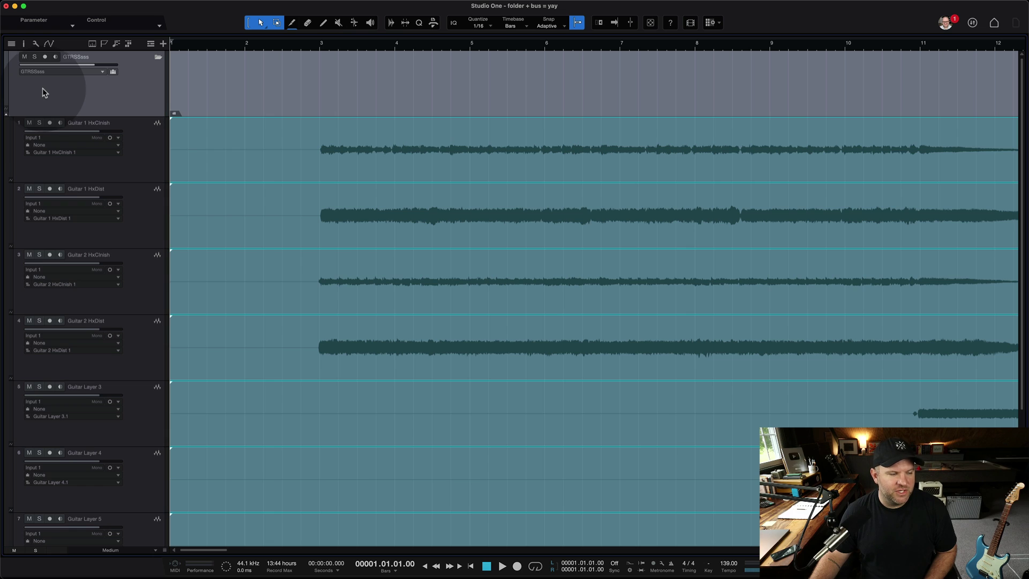
{"action": "left_click", "coordinate": [8, 83]}
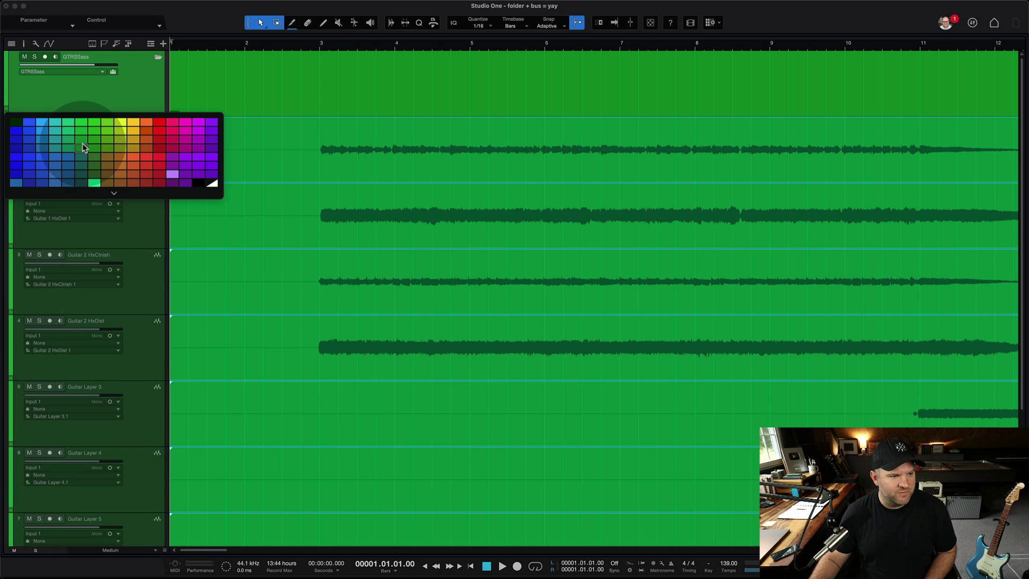
{"action": "left_click", "coordinate": [83, 148]}
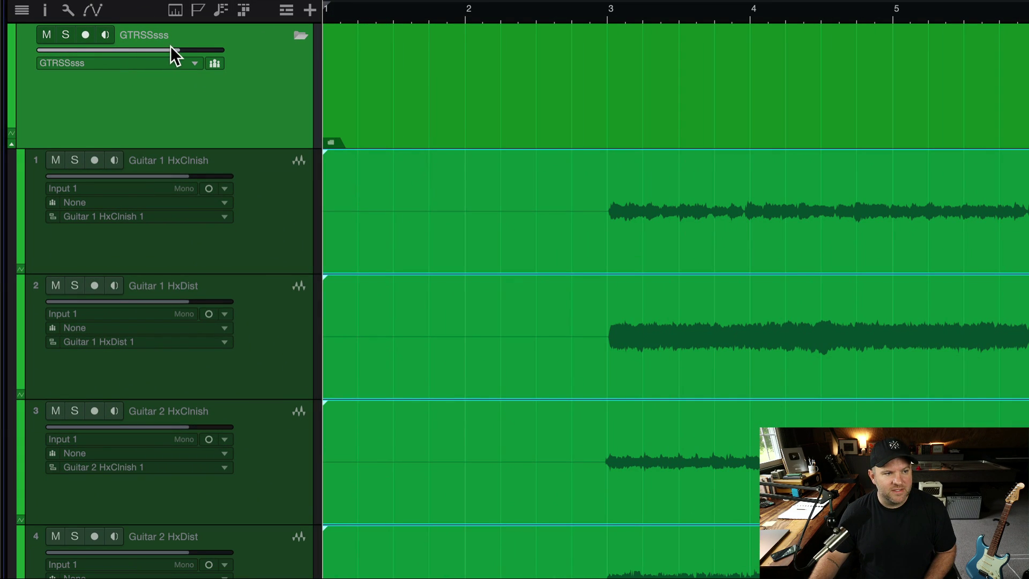
{"action": "left_click_drag", "start_coordinate": [170, 49], "coordinate": [142, 52]}
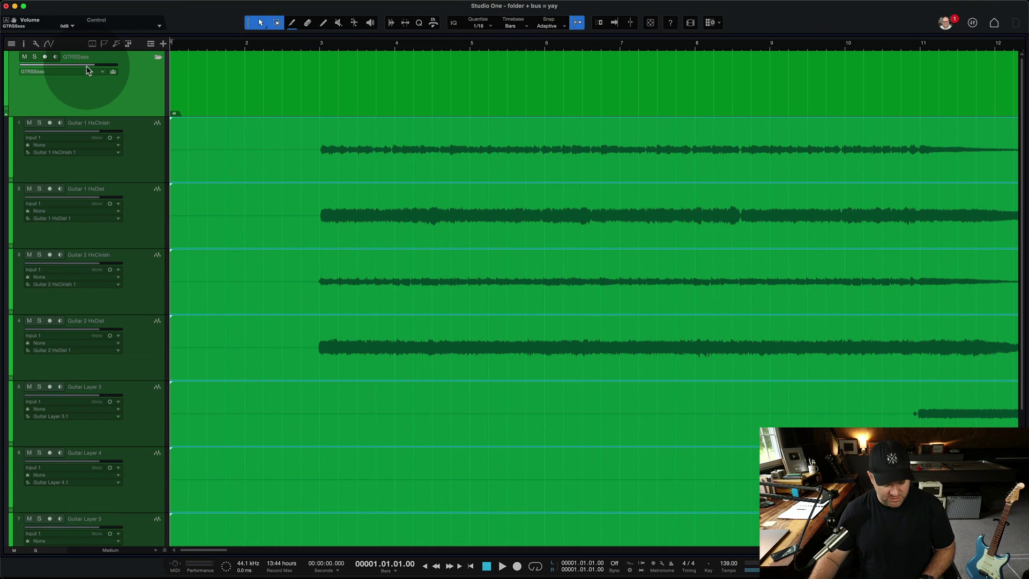
{"action": "key", "text": "F3"}
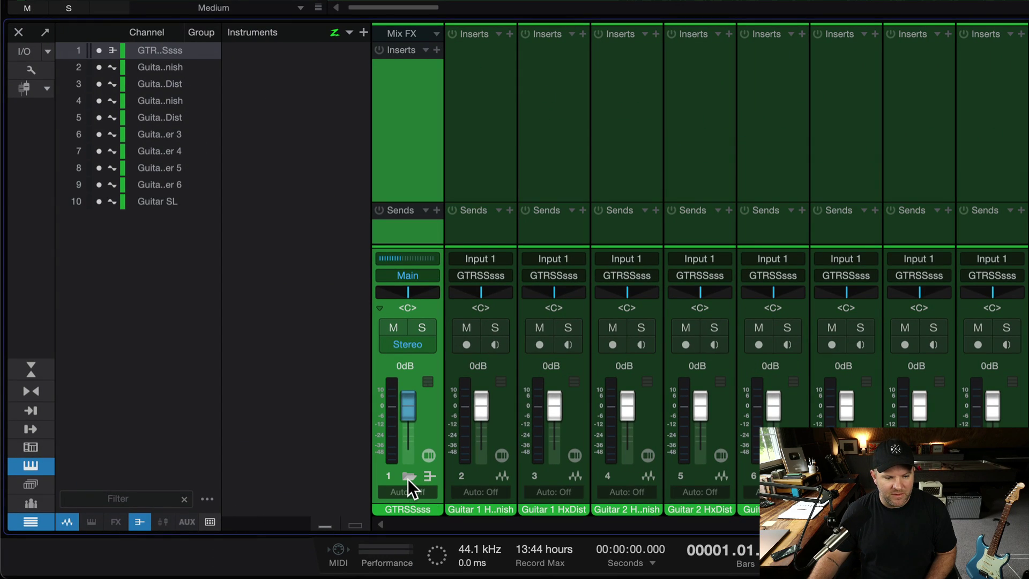
{"action": "left_click", "coordinate": [408, 476]}
{"action": "left_click", "coordinate": [407, 477]}
{"action": "left_click", "coordinate": [407, 477]}
{"action": "left_click", "coordinate": [407, 476]}
{"action": "left_click", "coordinate": [407, 477]}
{"action": "left_click", "coordinate": [408, 477]}
{"action": "left_click", "coordinate": [408, 476]}
{"action": "left_click", "coordinate": [407, 476]}
{"action": "left_click", "coordinate": [407, 477]}
{"action": "left_click", "coordinate": [408, 477]}
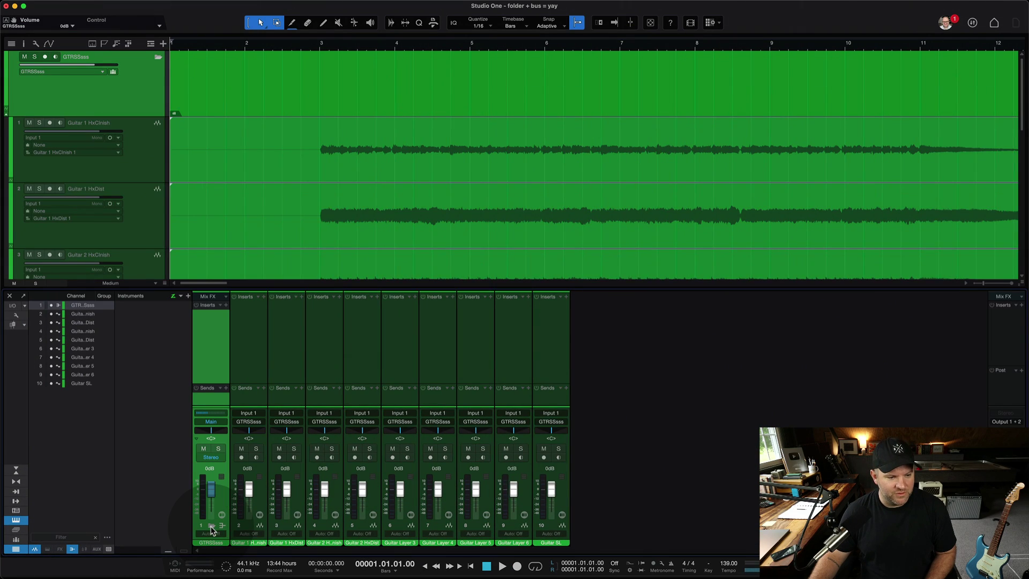
{"action": "left_click", "coordinate": [212, 528]}
{"action": "left_click", "coordinate": [211, 528]}
{"action": "left_click", "coordinate": [211, 528]}
{"action": "left_click", "coordinate": [212, 527]}
{"action": "left_click", "coordinate": [212, 527]}
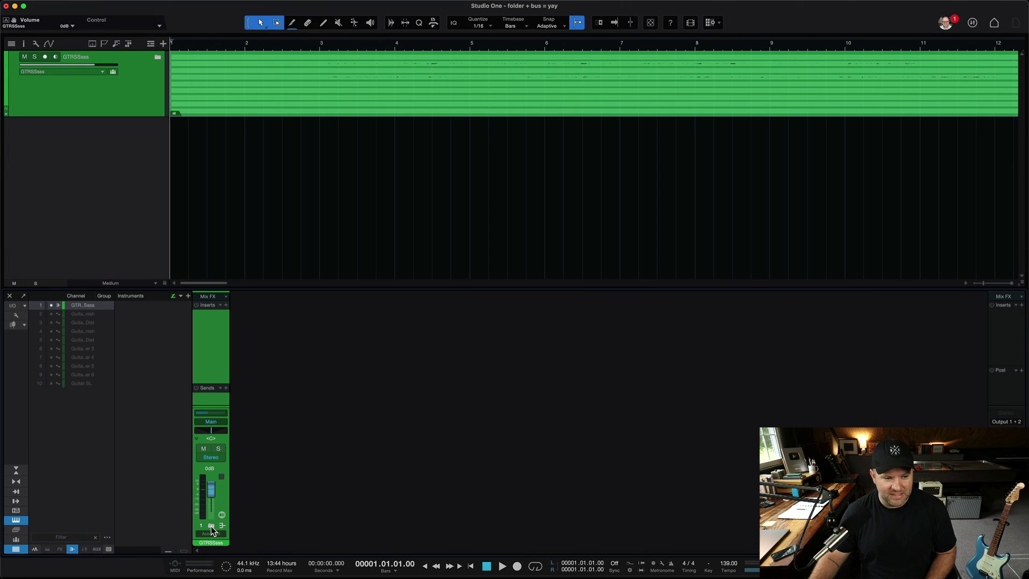
{"action": "left_click", "coordinate": [211, 528]}
{"action": "left_click", "coordinate": [212, 528]}
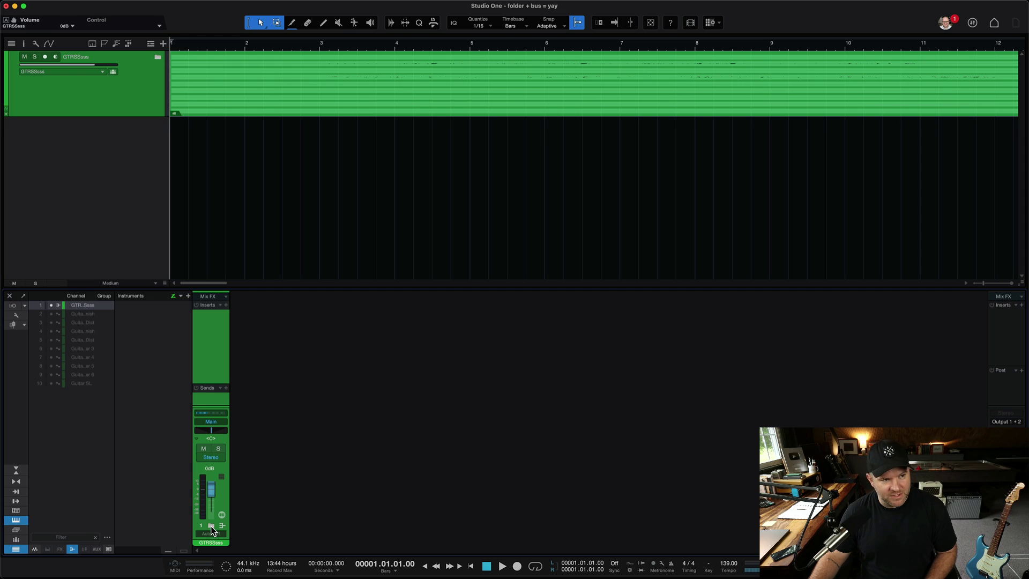
{"action": "left_click", "coordinate": [211, 527]}
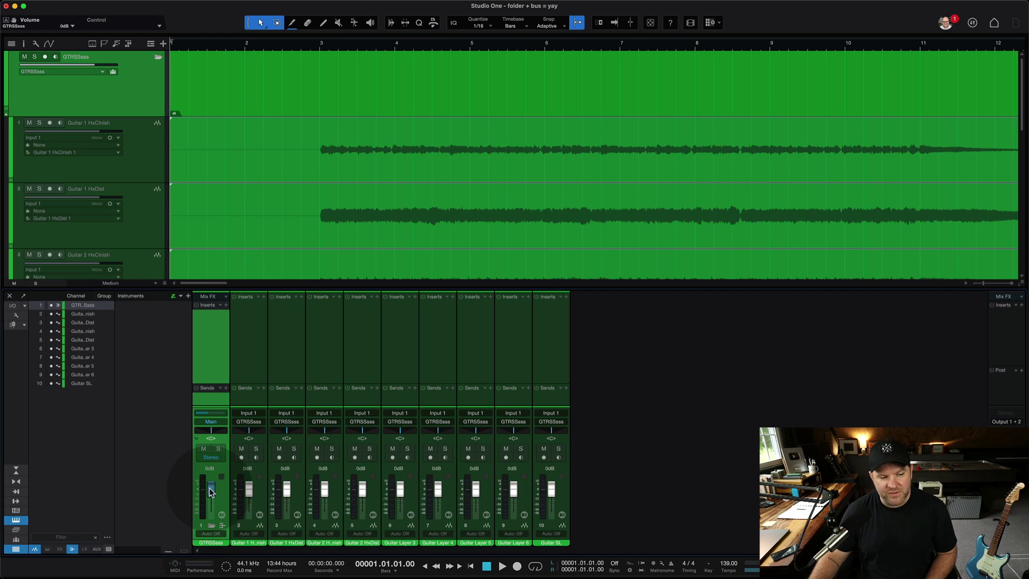
{"action": "left_click_drag", "start_coordinate": [209, 488], "coordinate": [210, 494]}
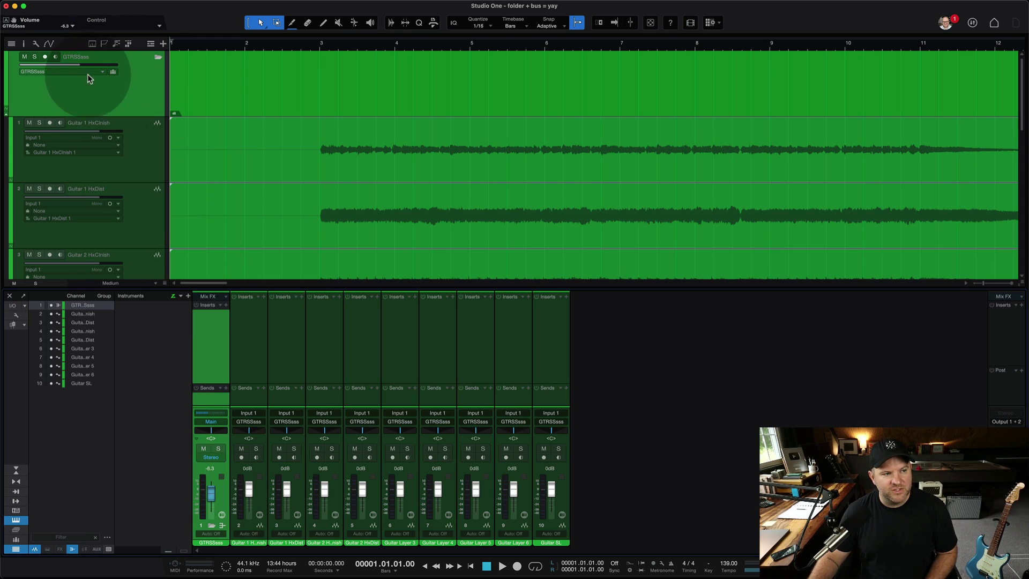
{"action": "left_click_drag", "start_coordinate": [80, 70], "coordinate": [92, 69]}
Insert Pro EQ on the GTRSSsss folder channel and save without copying external files
{"action": "key", "text": "F5"}
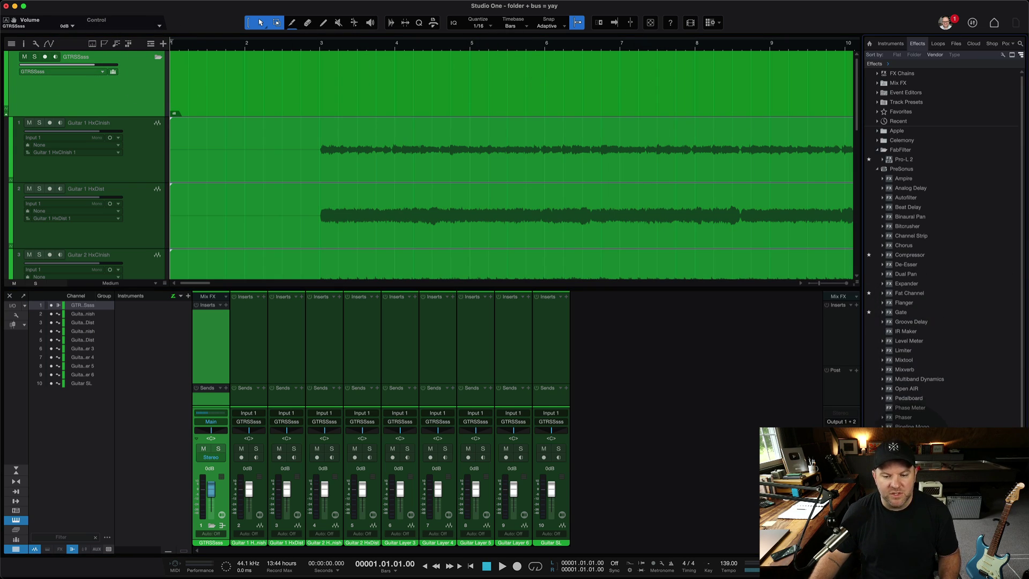
{"action": "left_click_drag", "start_coordinate": [911, 456], "coordinate": [88, 81]}
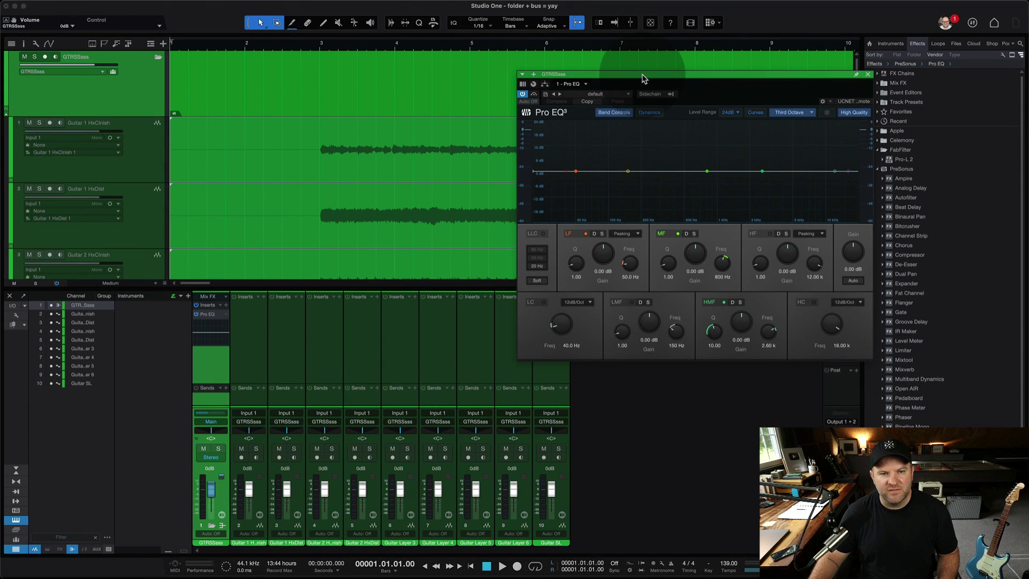
{"action": "left_click_drag", "start_coordinate": [643, 76], "coordinate": [309, 63]}
{"action": "key", "text": "super+s"}
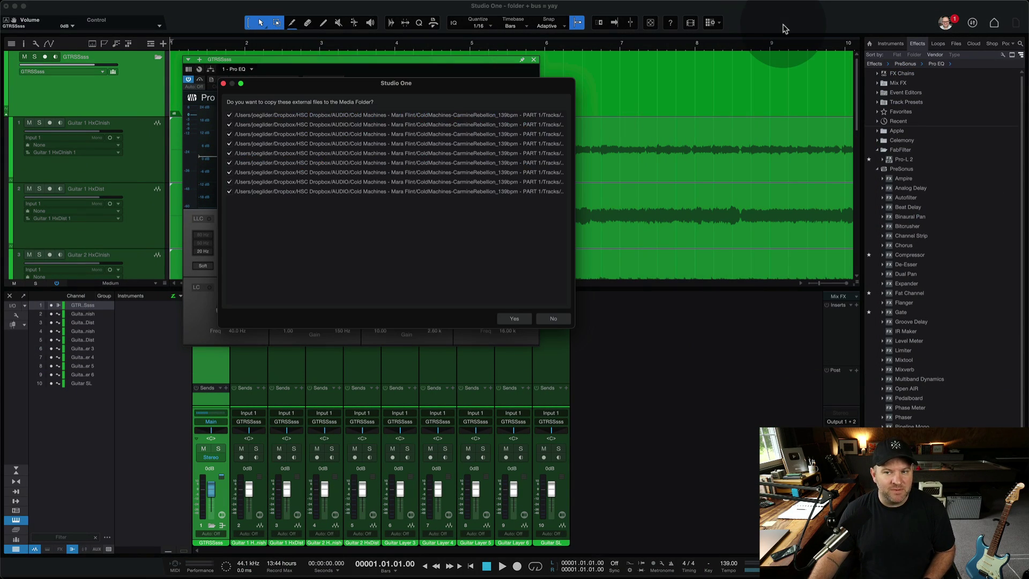
{"action": "left_click", "coordinate": [552, 318]}
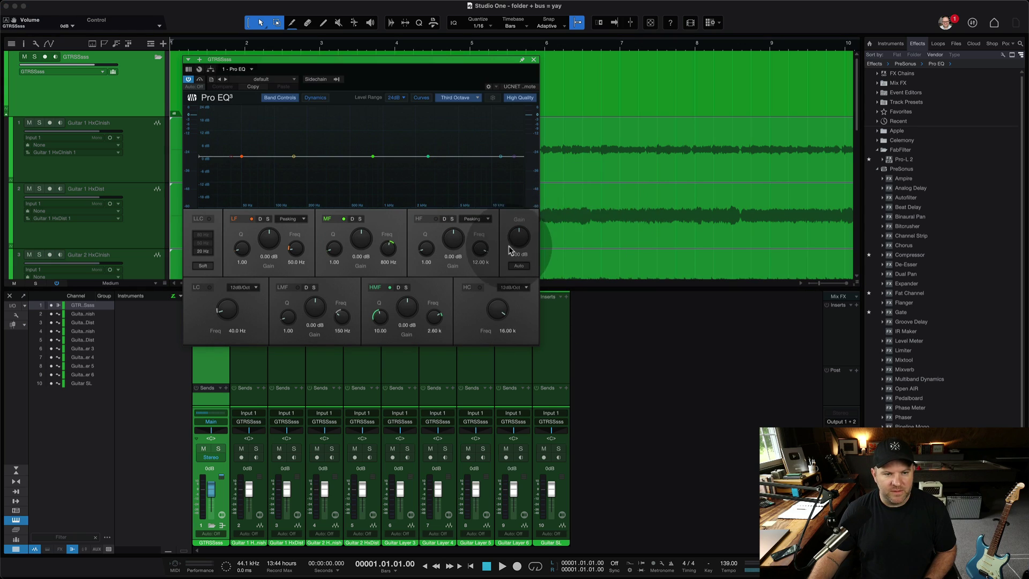
Create a new song from the Mix Template under User
{"action": "left_click", "coordinate": [990, 23]}
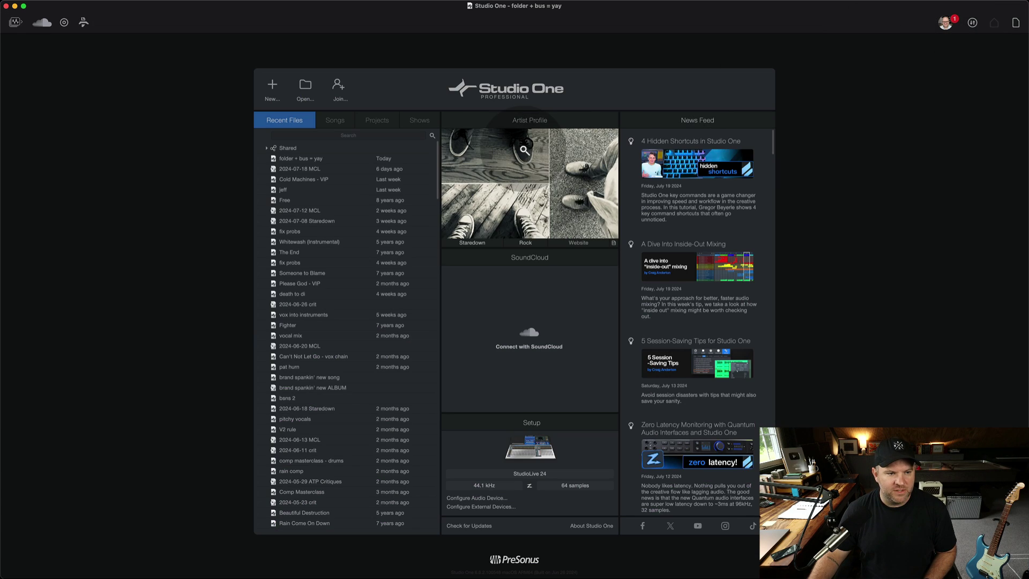
{"action": "left_click", "coordinate": [273, 84]}
{"action": "left_click", "coordinate": [323, 235]}
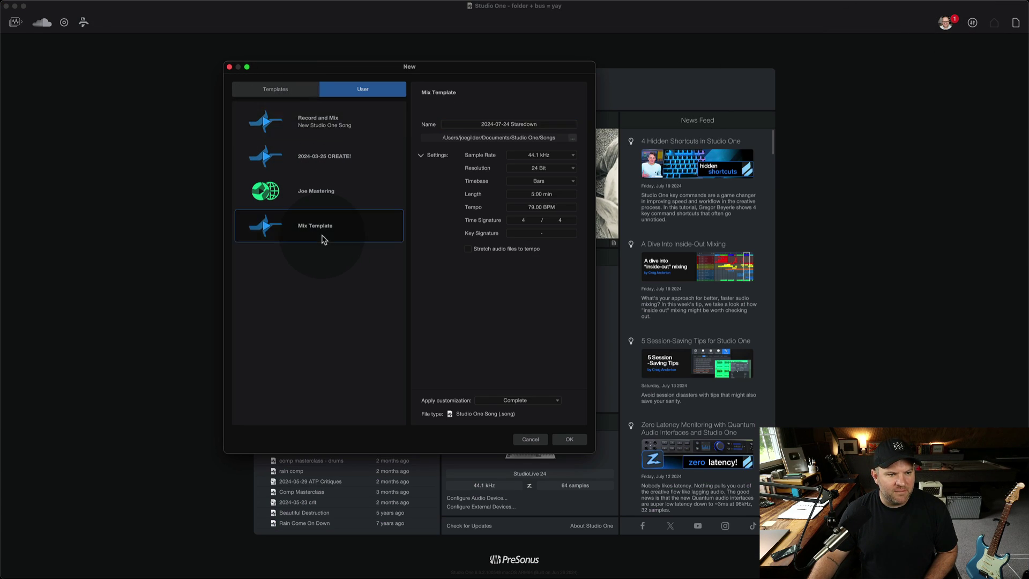
{"action": "left_click", "coordinate": [569, 440]}
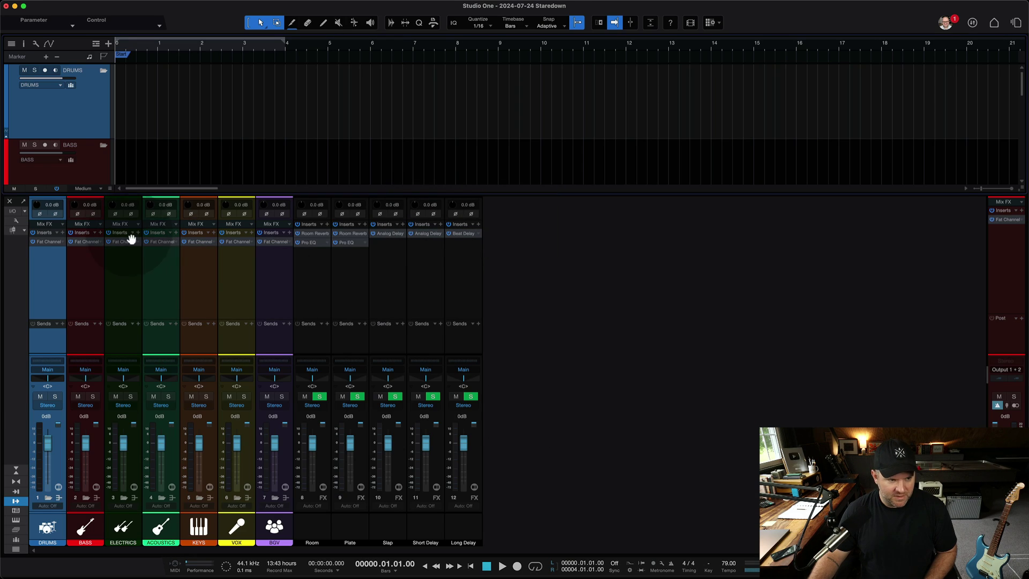
Select the DRUMS through BGV channels in the console, then hide the console
{"action": "left_click", "coordinate": [61, 283]}
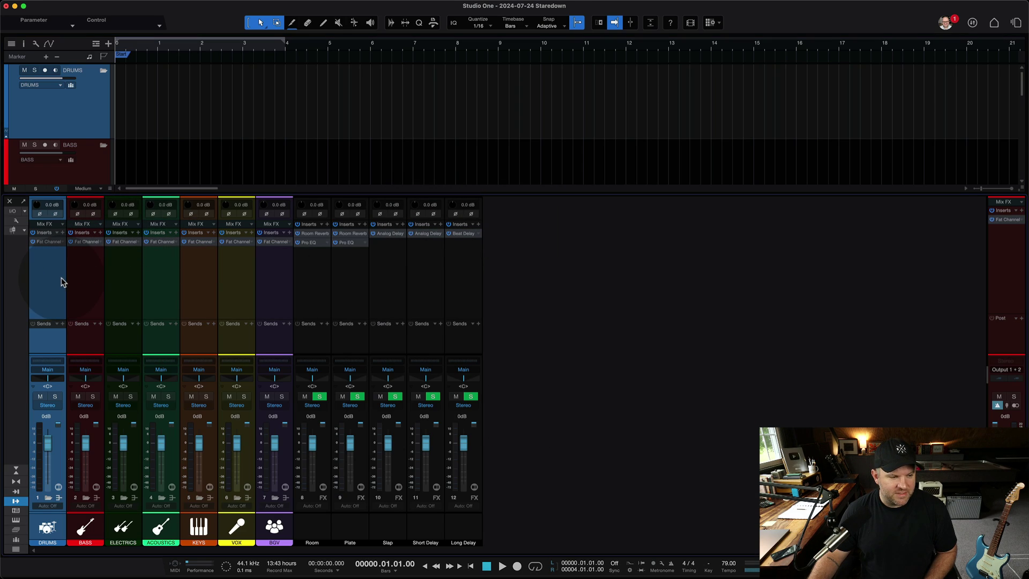
{"action": "left_click", "coordinate": [269, 285], "text": "shift"}
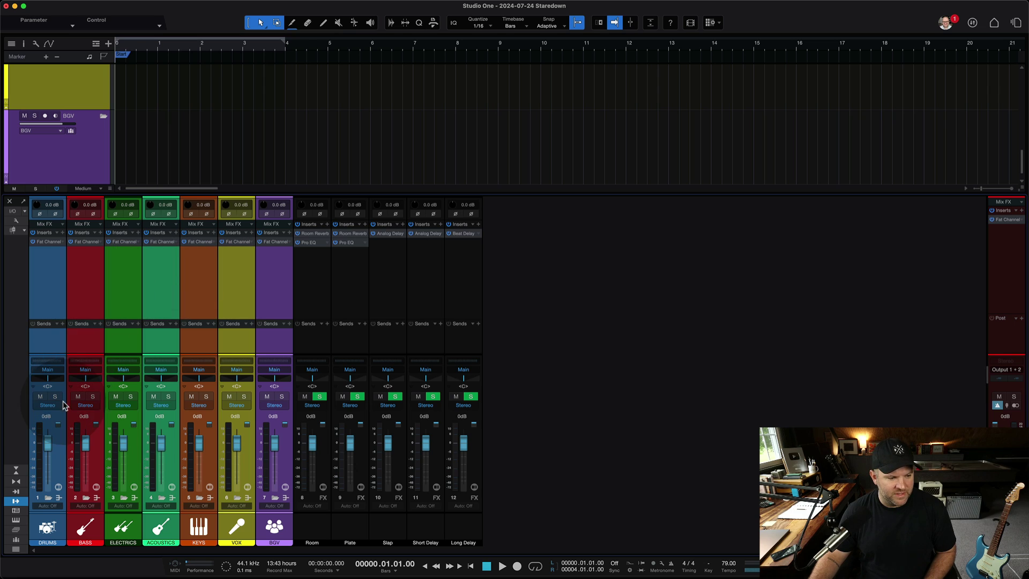
{"action": "left_click", "coordinate": [282, 279]}
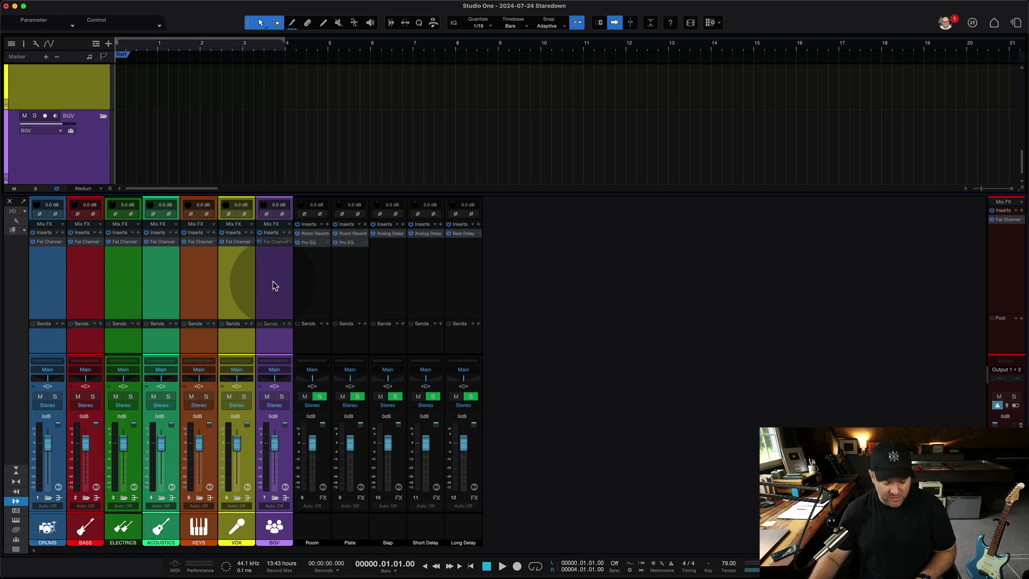
{"action": "key", "text": "F3"}
Widen the track headers and select the DRUMS through BGV folder tracks
{"action": "left_click", "coordinate": [66, 119]}
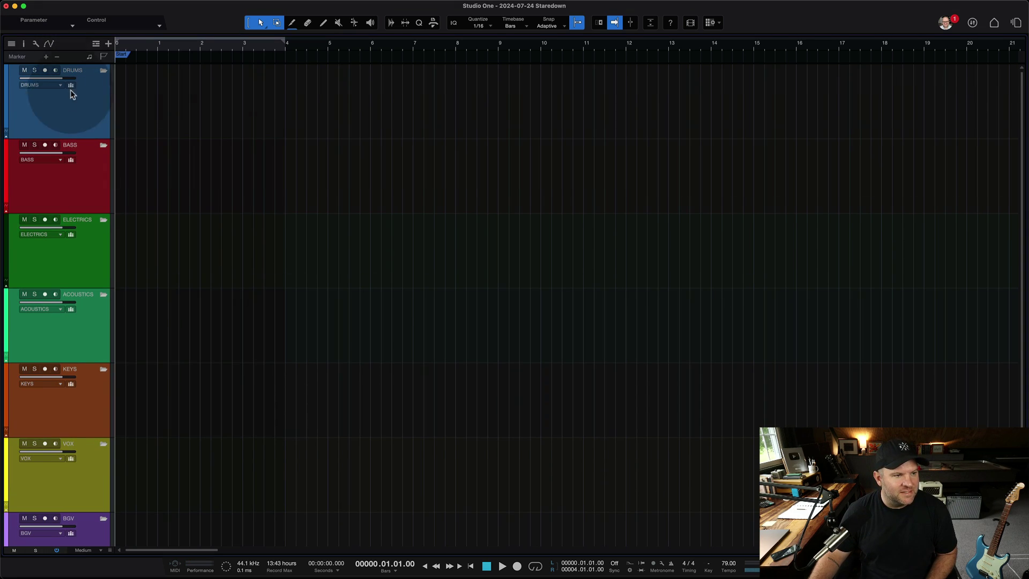
{"action": "left_click", "coordinate": [114, 90]}
{"action": "left_click_drag", "start_coordinate": [114, 90], "coordinate": [232, 108]}
{"action": "left_click", "coordinate": [215, 176]}
{"action": "scroll", "coordinate": [216, 178], "scroll_direction": "down", "scroll_amount": 1}
{"action": "left_click", "coordinate": [200, 489]}
{"action": "scroll", "coordinate": [378, 284], "scroll_direction": "up", "scroll_amount": 1}
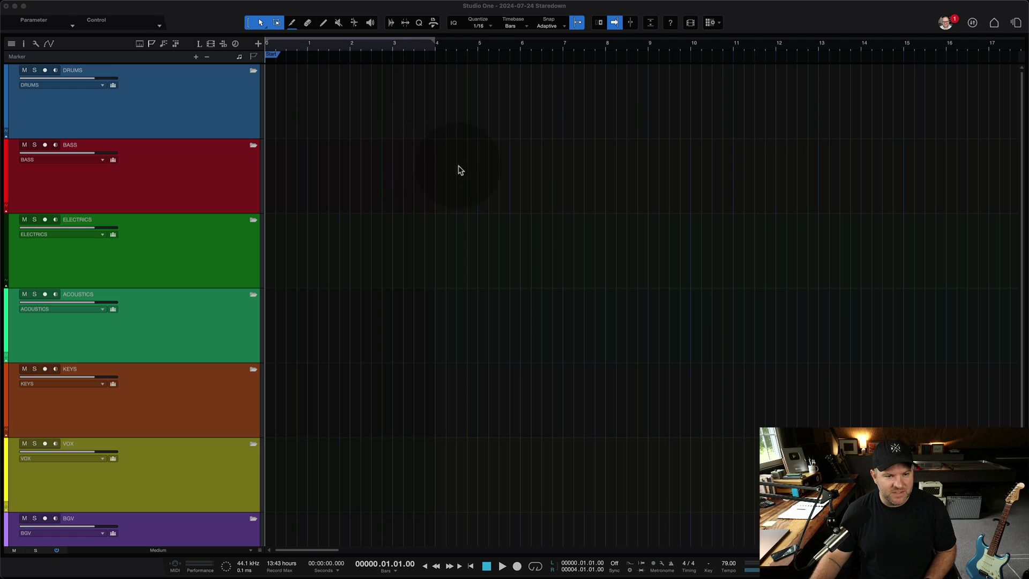
{"action": "key", "text": "super+Tab"}
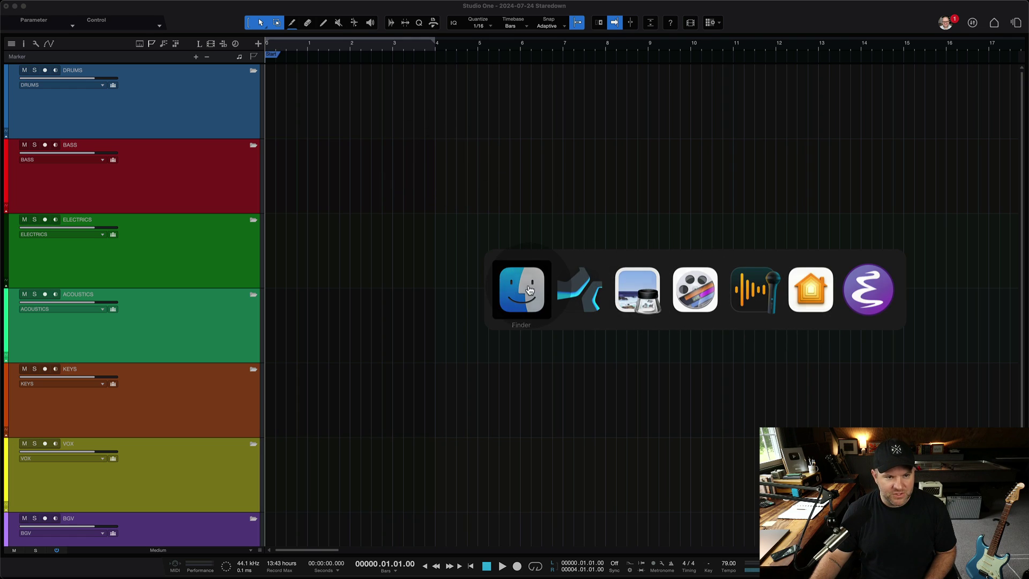
Drag Guitar 1 HxClnish through Guitar SL from Finder's Tracks folder into the arrange view
{"action": "key", "text": "super+Tab"}
{"action": "key", "text": "shift+super+Tab"}
{"action": "mouse_move", "coordinate": [361, 572]}
{"action": "left_click", "coordinate": [343, 558]}
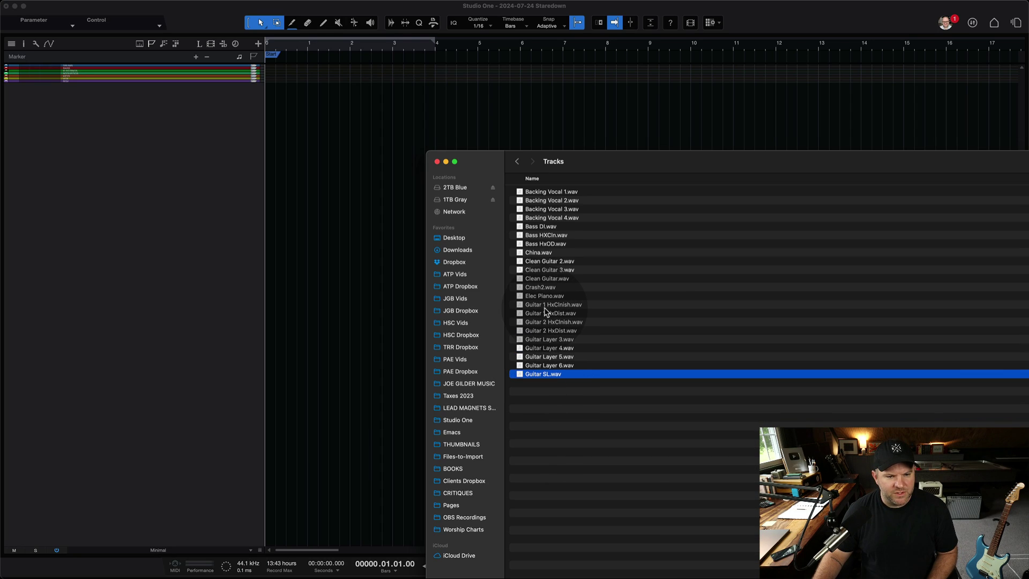
{"action": "left_click", "coordinate": [545, 307], "text": "shift"}
{"action": "left_click_drag", "start_coordinate": [544, 308], "coordinate": [279, 146]}
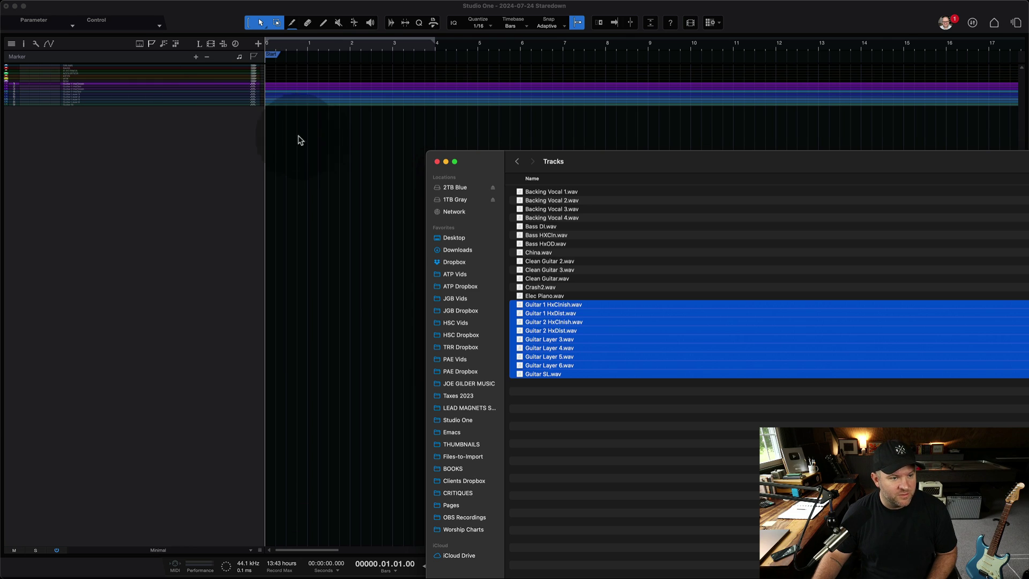
Shrink all tracks to a compact Tiny-height list
{"action": "key", "text": "z"}
{"action": "left_click", "coordinate": [205, 309]}
{"action": "scroll", "coordinate": [241, 316], "scroll_direction": "down", "scroll_amount": 4}
{"action": "left_click", "coordinate": [274, 325]}
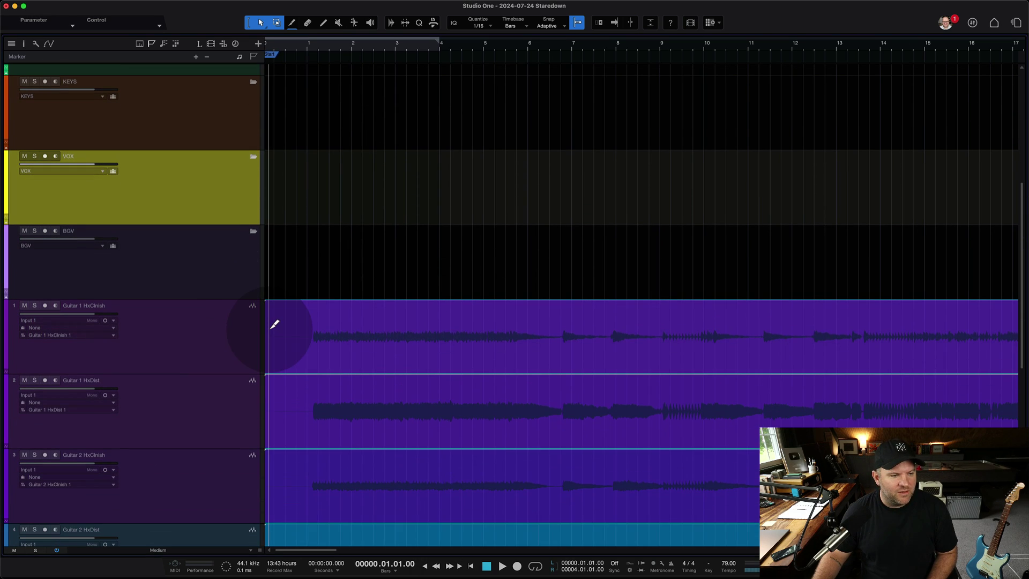
{"action": "key", "text": "z"}
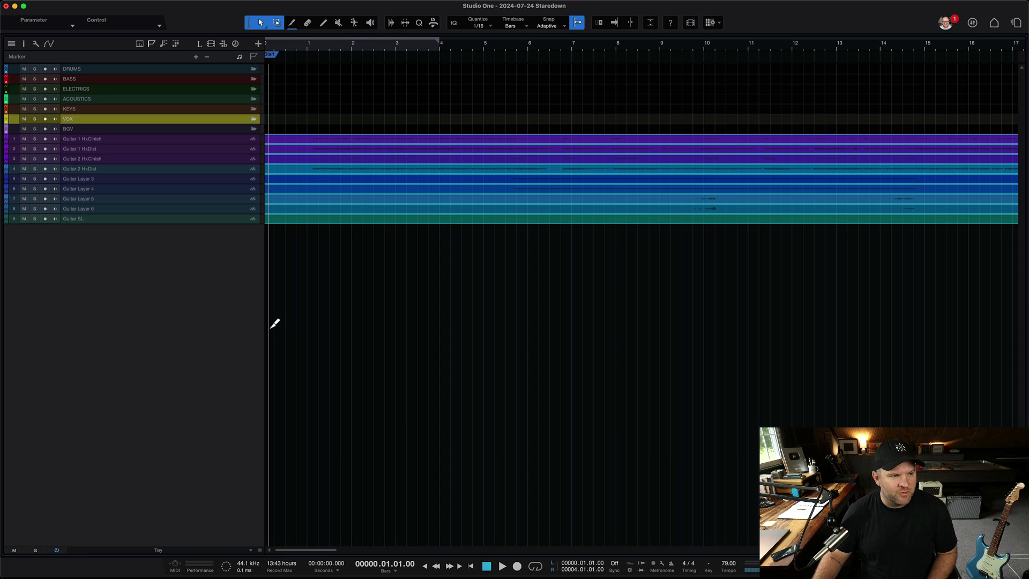
{"action": "left_click", "coordinate": [320, 232]}
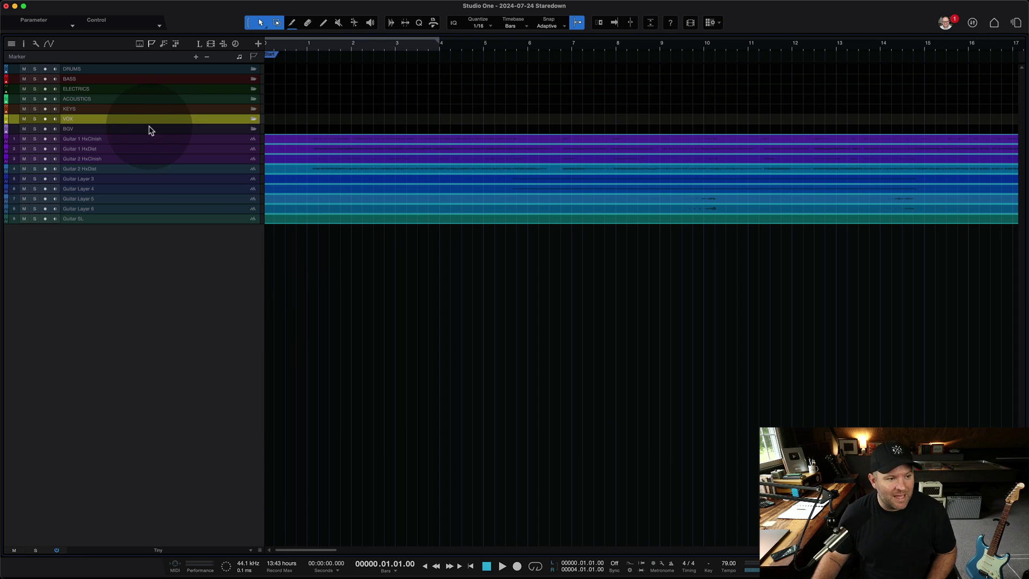
{"action": "left_click", "coordinate": [137, 89]}
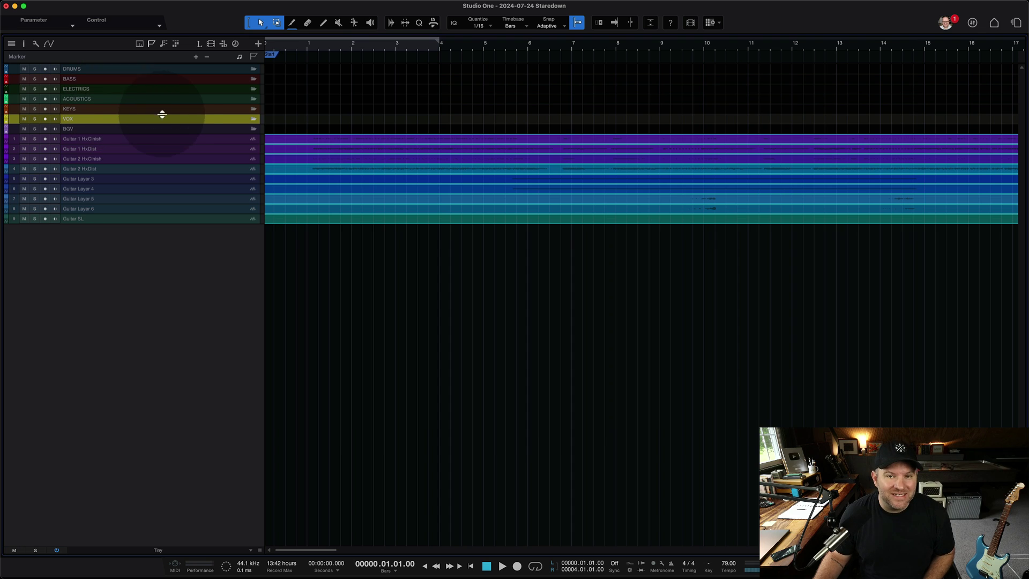
Select Guitar 1 HxClnish through Guitar SL, confirm they output to Main, and drag them toward ELECTRICS
{"action": "left_click", "coordinate": [188, 139]}
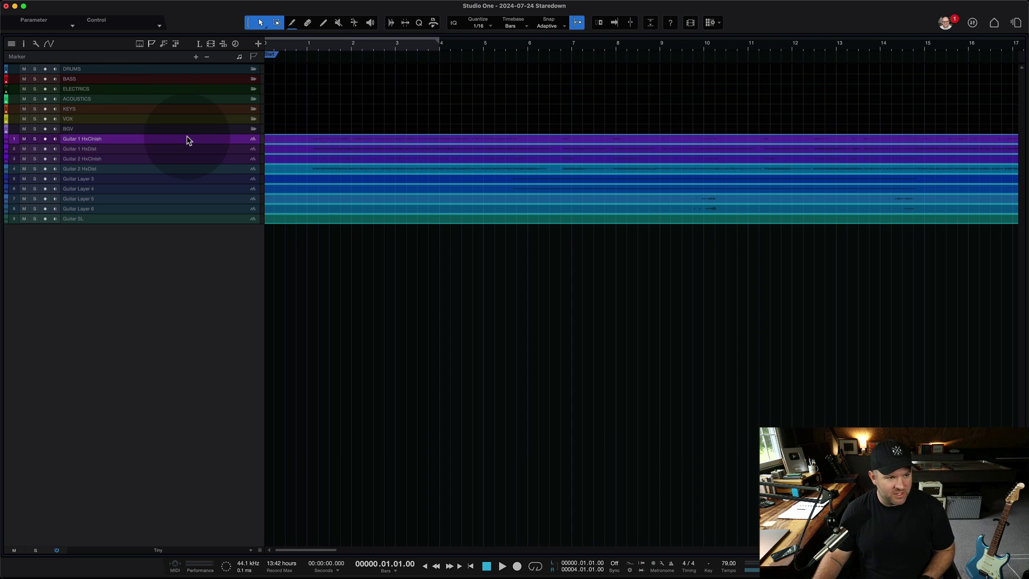
{"action": "left_click", "coordinate": [172, 220], "text": "shift"}
{"action": "key", "text": "F3"}
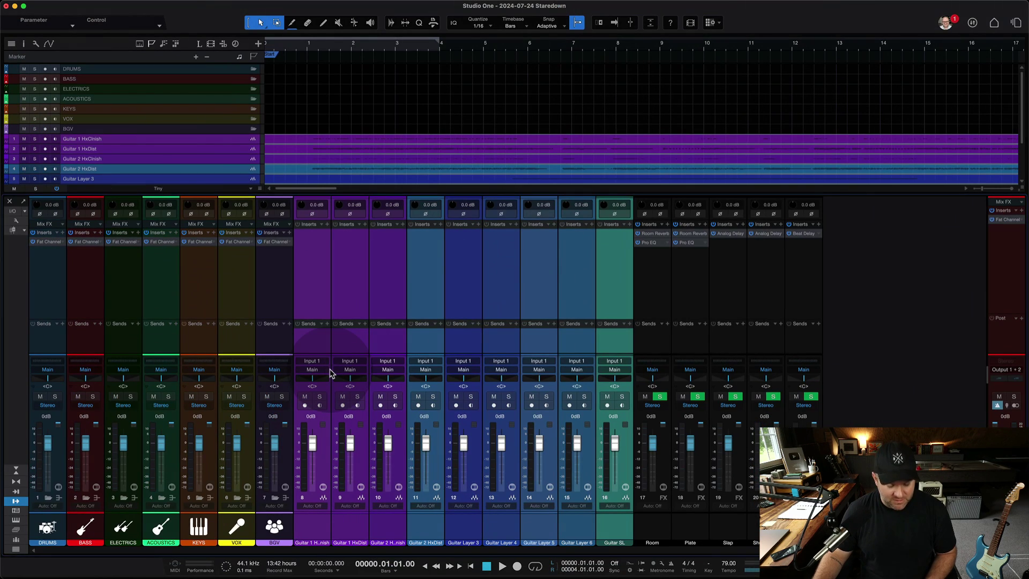
{"action": "key", "text": "F3"}
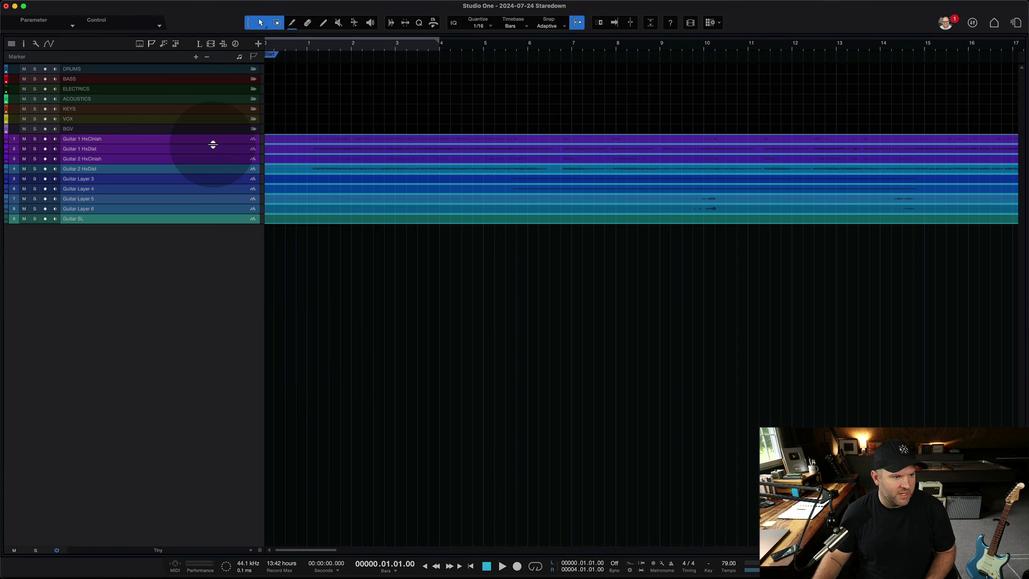
{"action": "left_click_drag", "start_coordinate": [212, 145], "coordinate": [234, 94]}
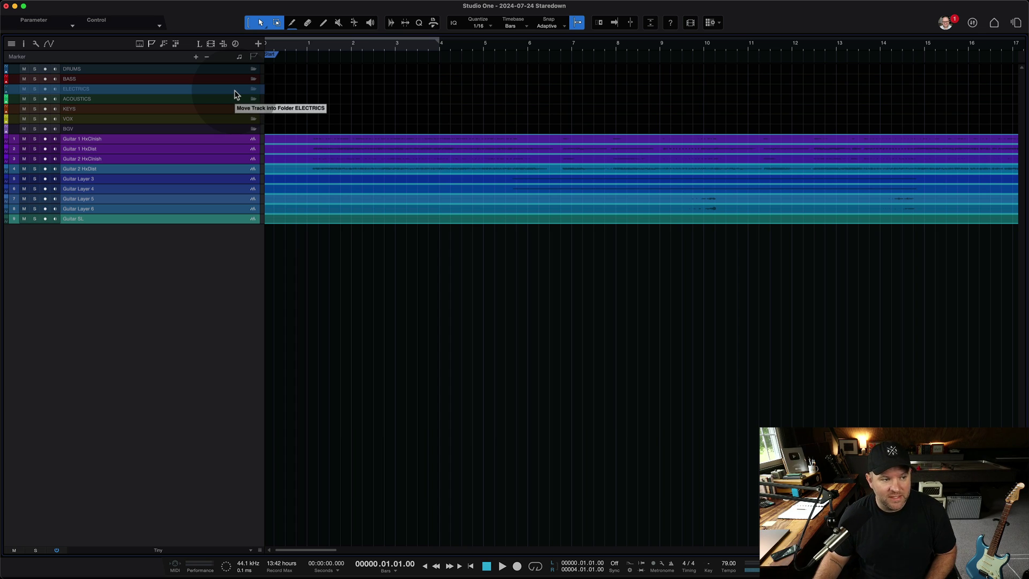
Drop the guitar tracks into the ELECTRICS folder and verify each channel outputs to ELECTRICS
{"action": "left_click_drag", "start_coordinate": [234, 94], "coordinate": [235, 91]}
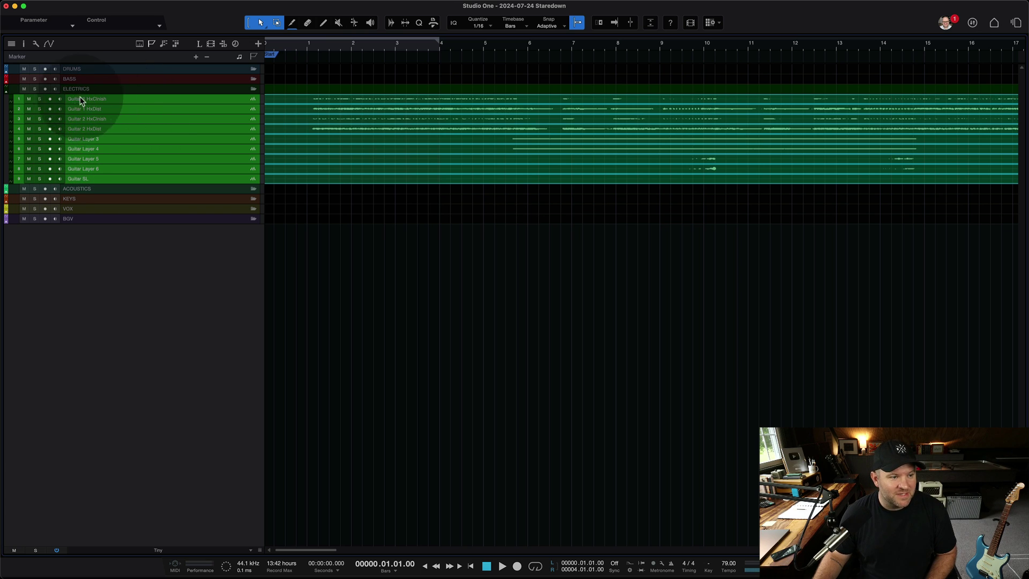
{"action": "key", "text": "F3"}
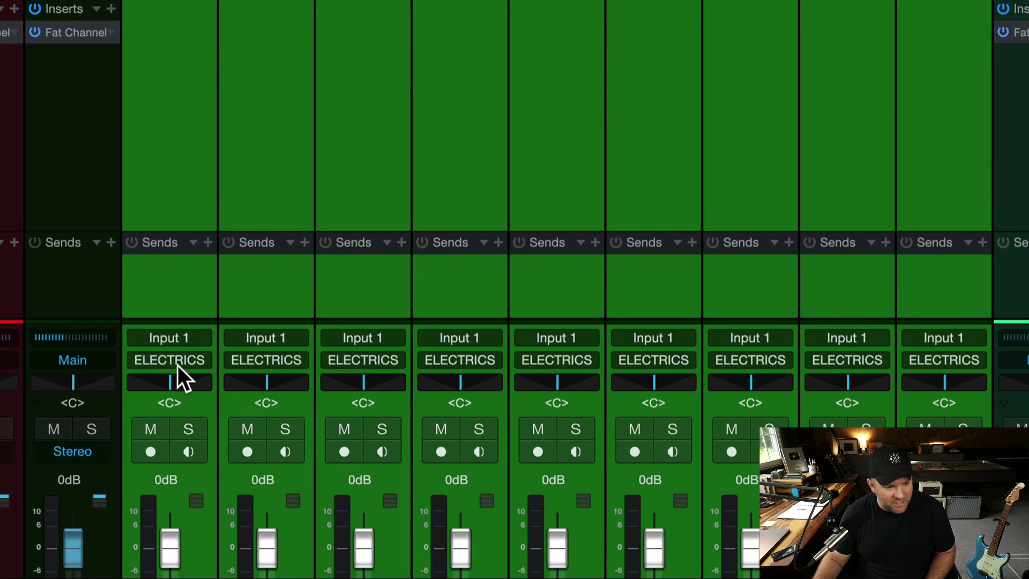
{"action": "left_click", "coordinate": [310, 200]}
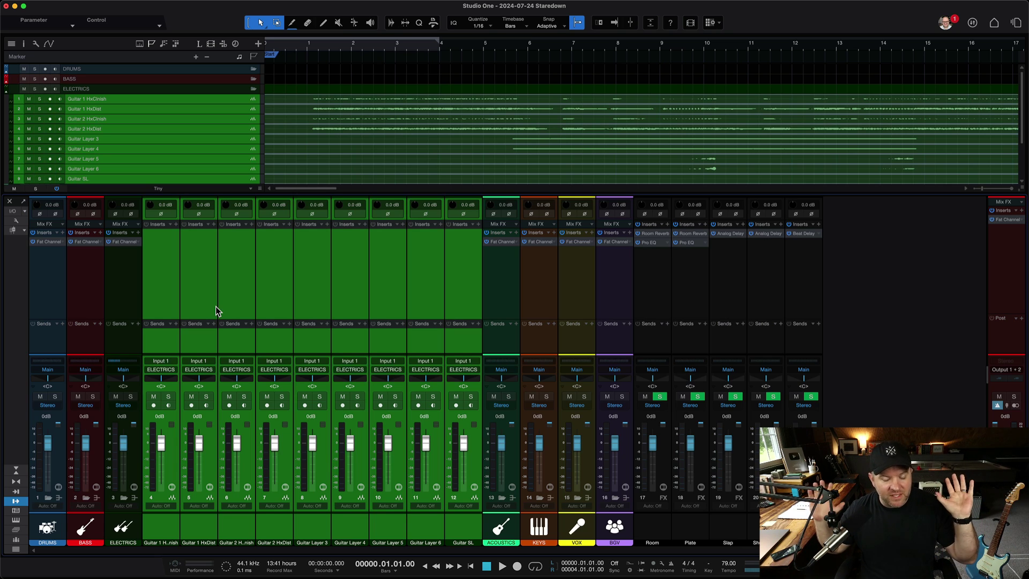
{"action": "left_click", "coordinate": [216, 310]}
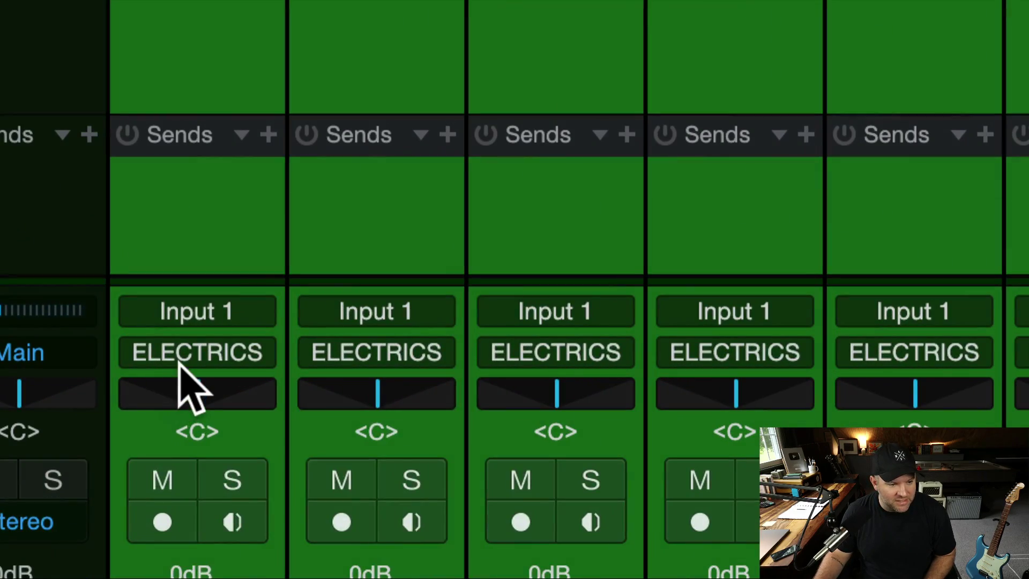
{"action": "left_click", "coordinate": [184, 366]}
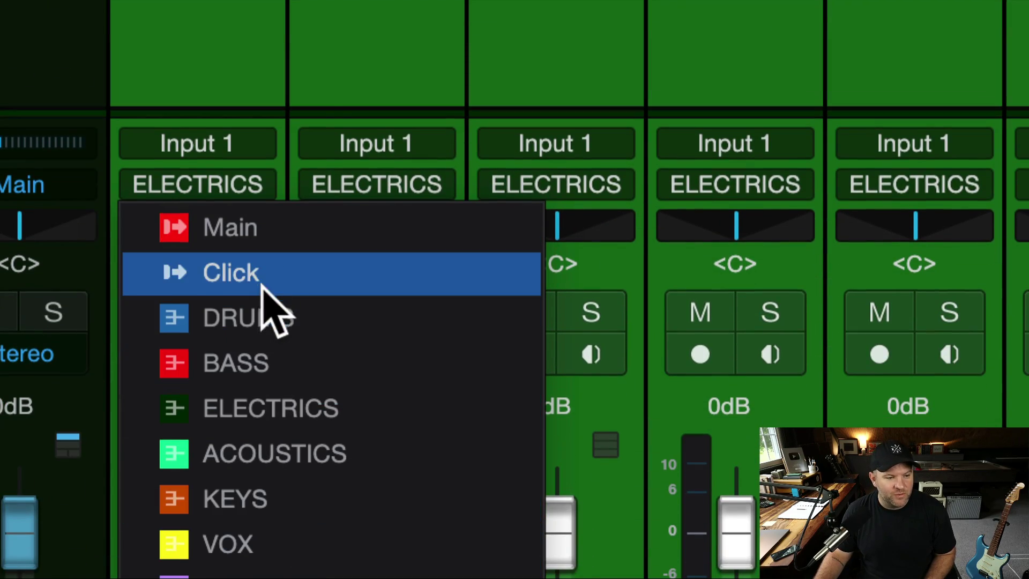
{"action": "left_click", "coordinate": [316, 267]}
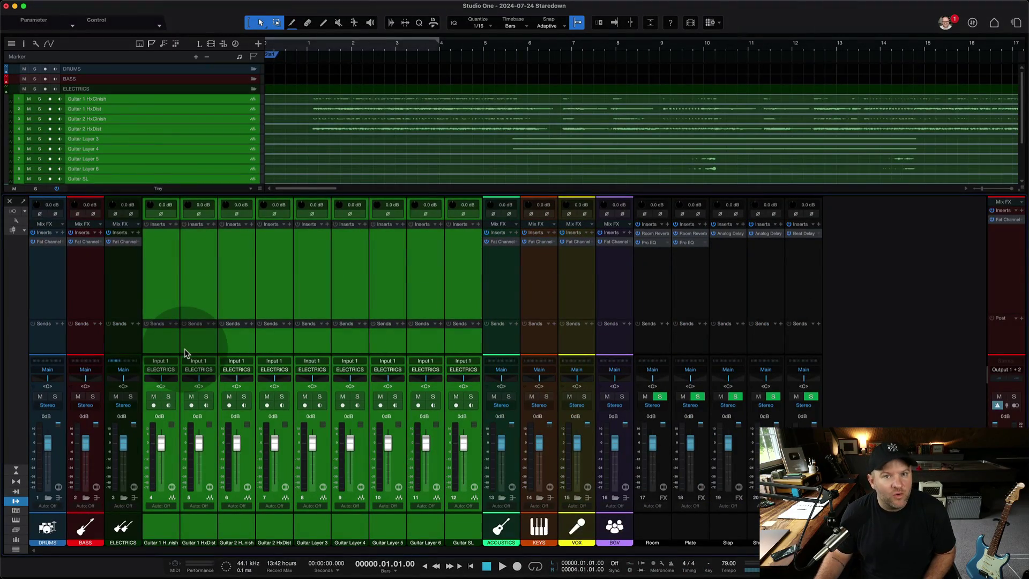
Save the song, copying the external guitar files into the Media Folder, then zoom to fit
{"action": "key", "text": "F3"}
{"action": "key", "text": "super+s"}
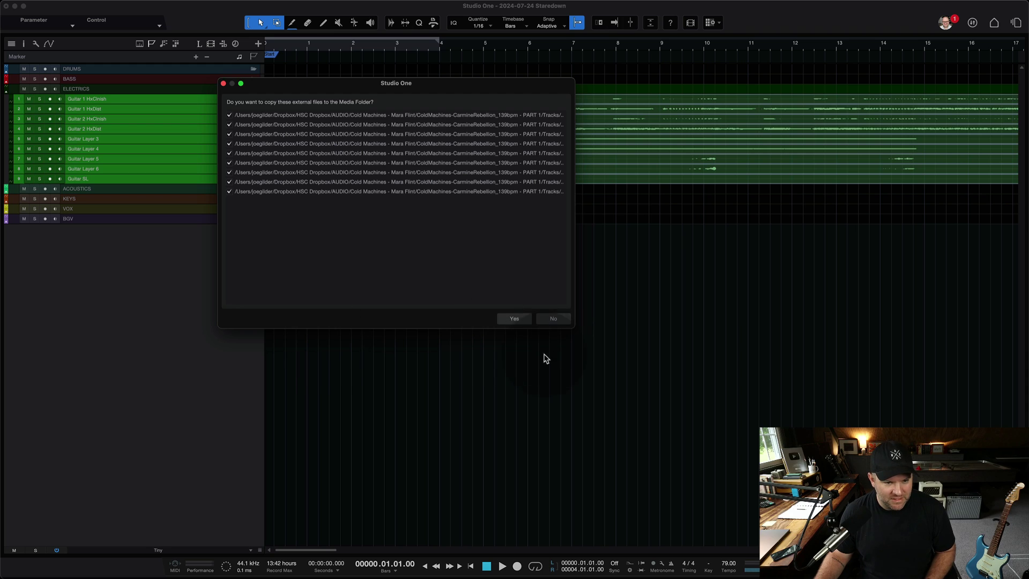
{"action": "left_click", "coordinate": [514, 318]}
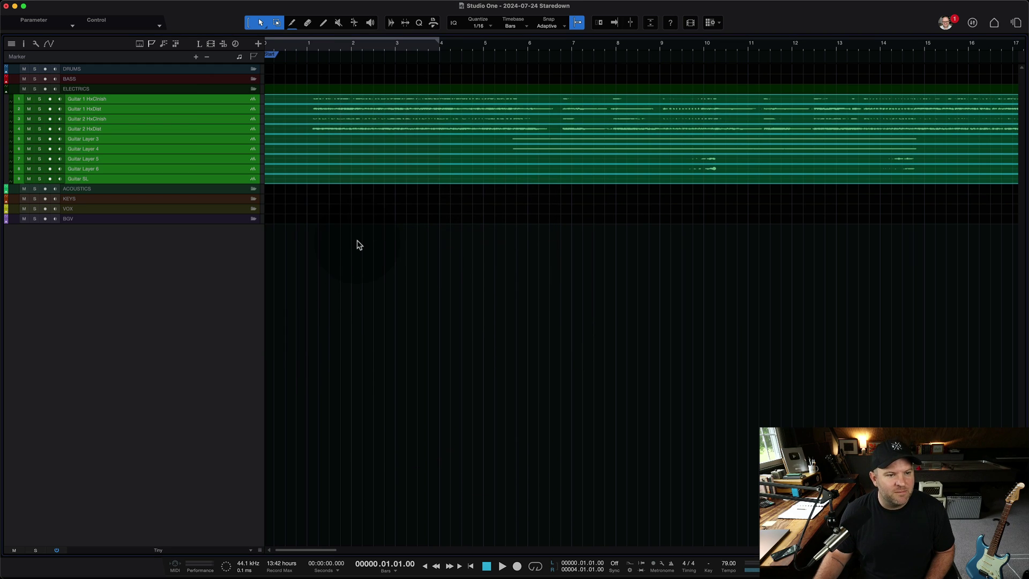
{"action": "key", "text": "z"}
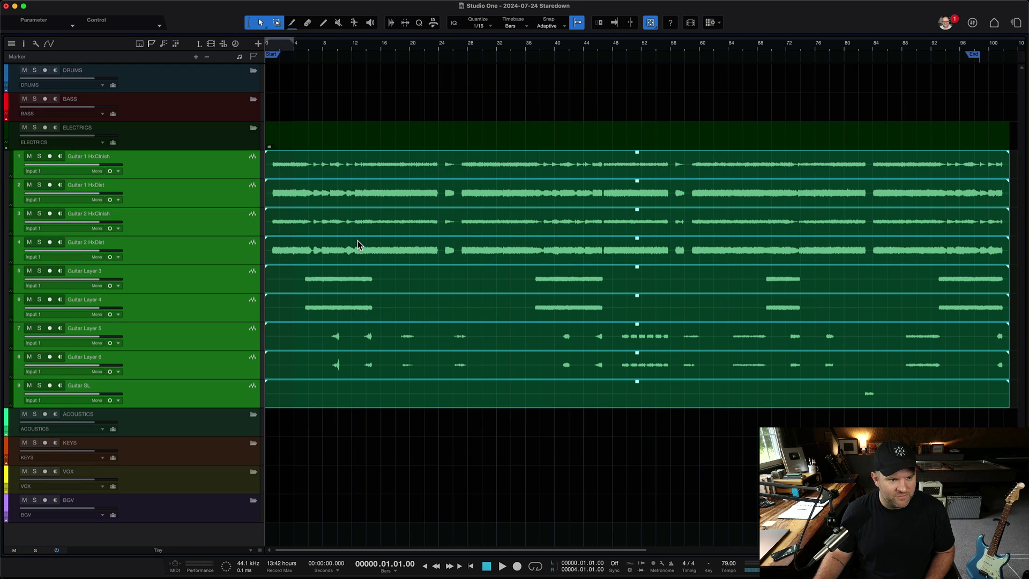